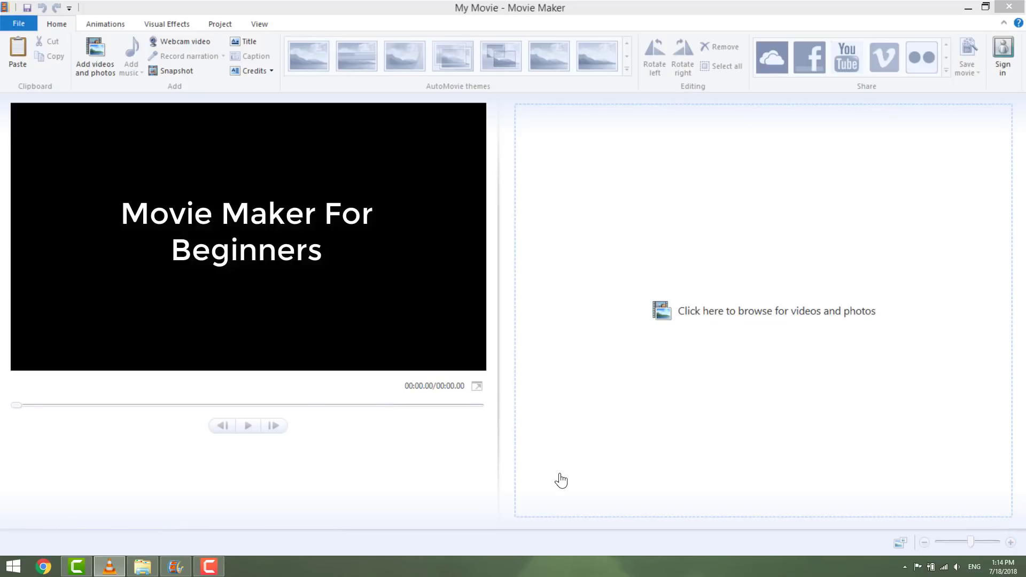
Step: Set the project's aspect ratio to Widescreen (16:9) and its audio to No emphasis
left_click(615, 12)
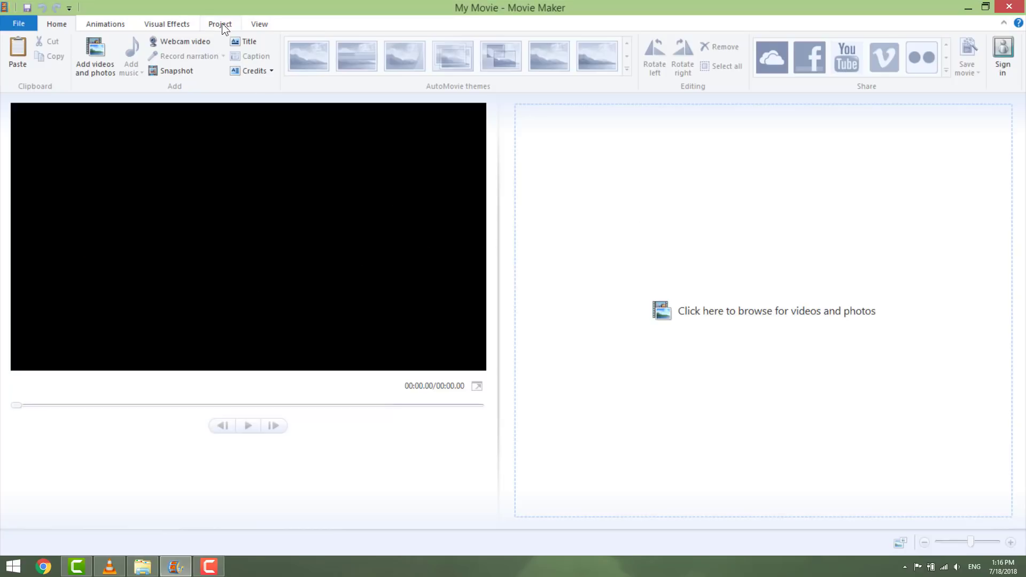
left_click(223, 24)
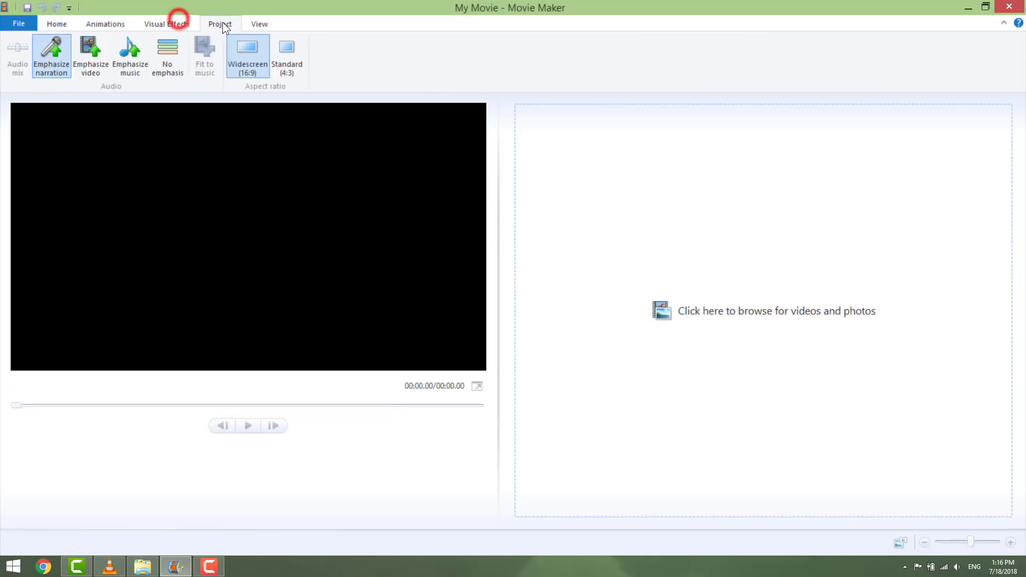
left_click(248, 50)
left_click(170, 53)
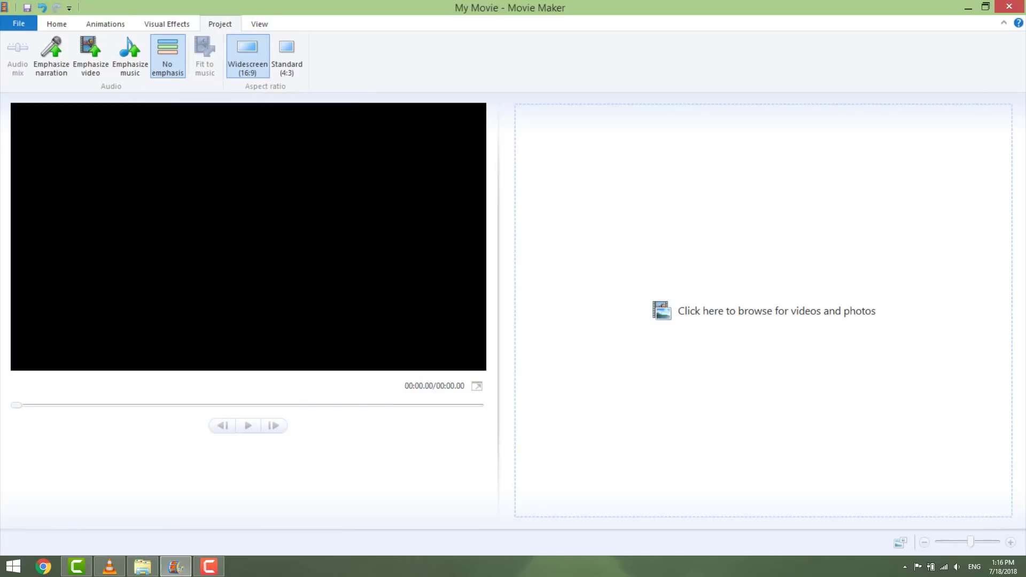
key("alt+Tab")
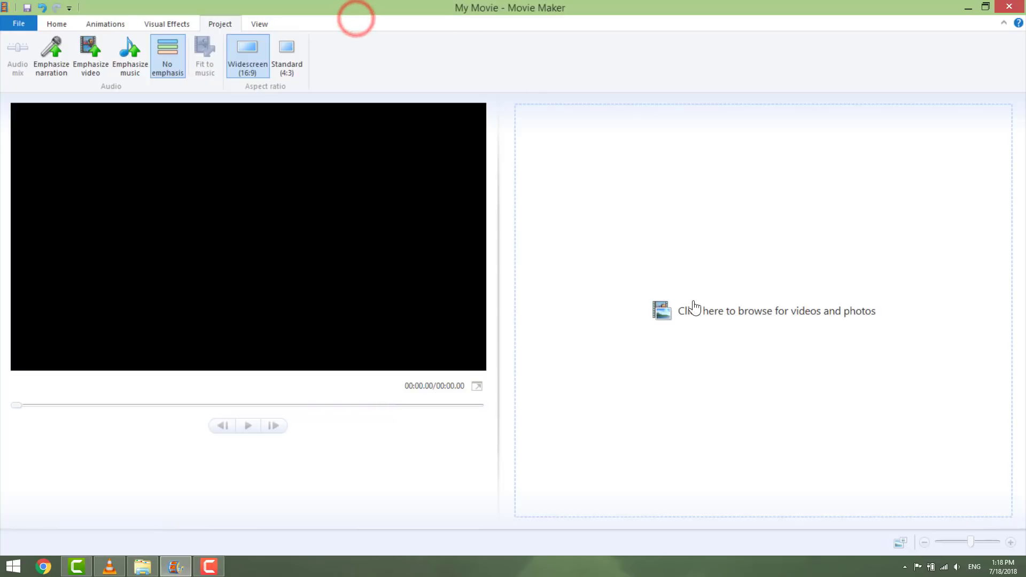
Step: Browse for videos and import all four clips from the tutorial files folder: Bullfinch, Butterfly, Flamingo and Lion
left_click(567, 249)
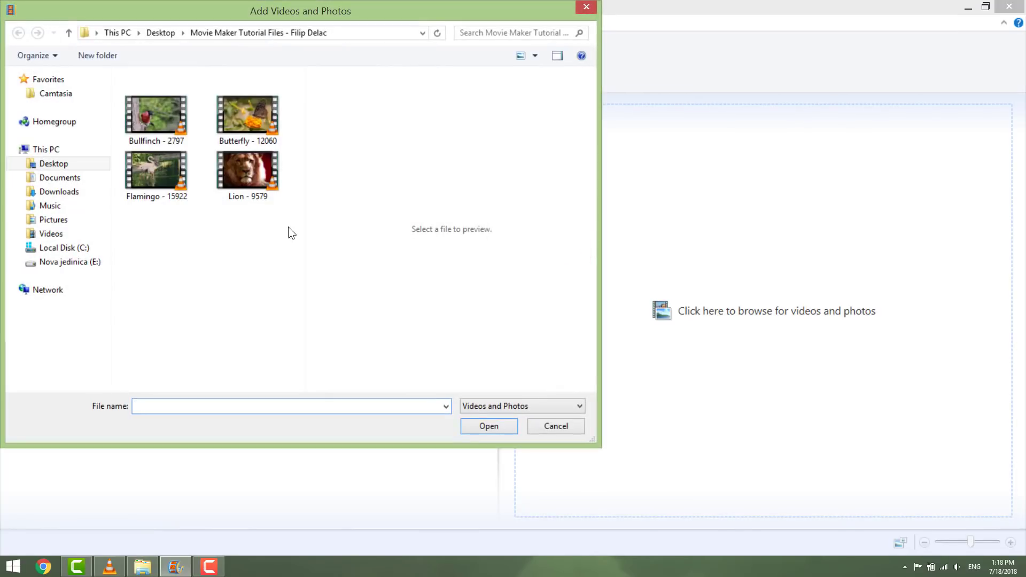
key("ctrl+a")
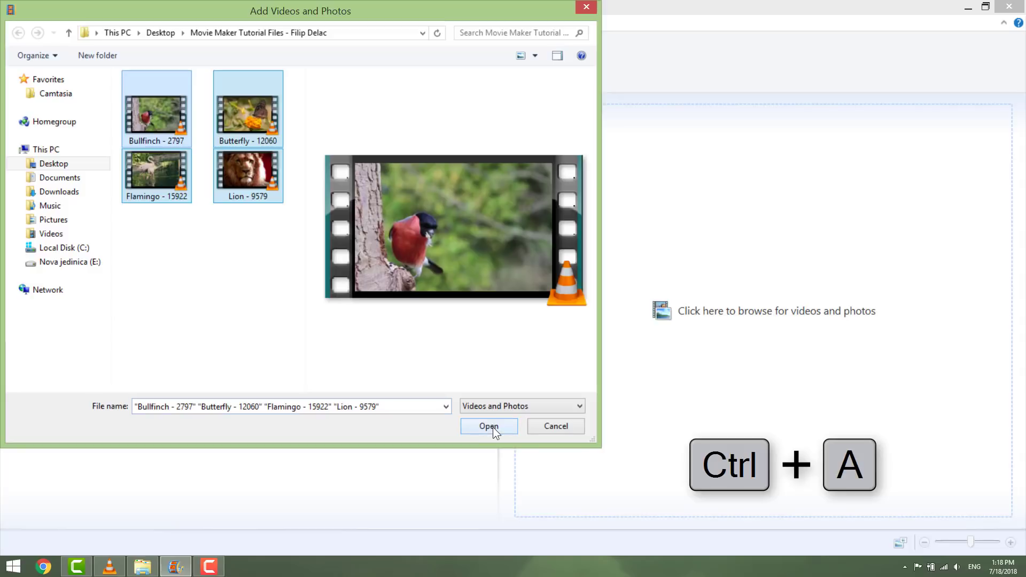
left_click(491, 426)
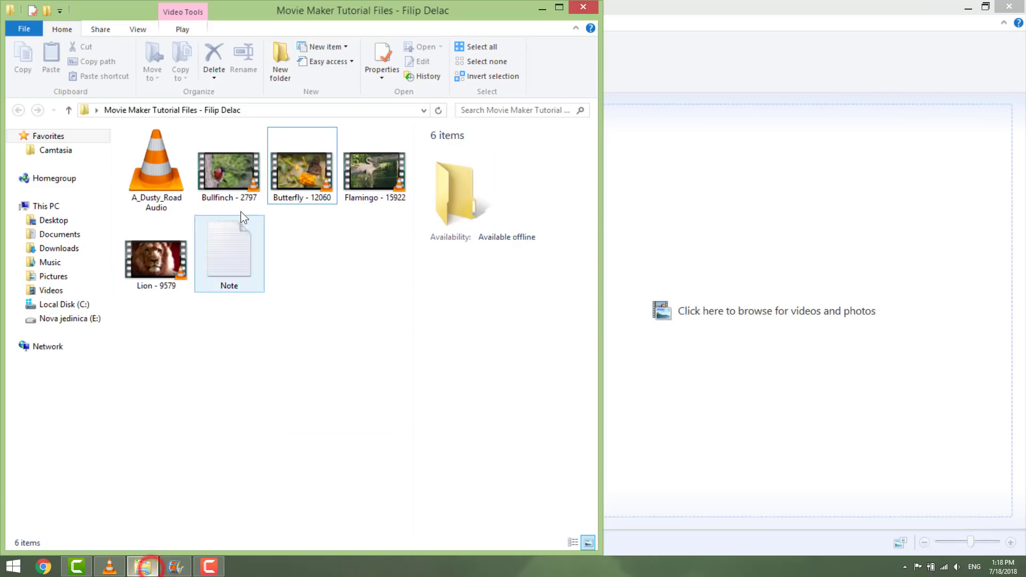
Step: Select the Bullfinch, Butterfly, Flamingo and Lion videos in File Explorer and bring them into the empty Movie Maker project
left_click(230, 160)
left_click(302, 161, "ctrl")
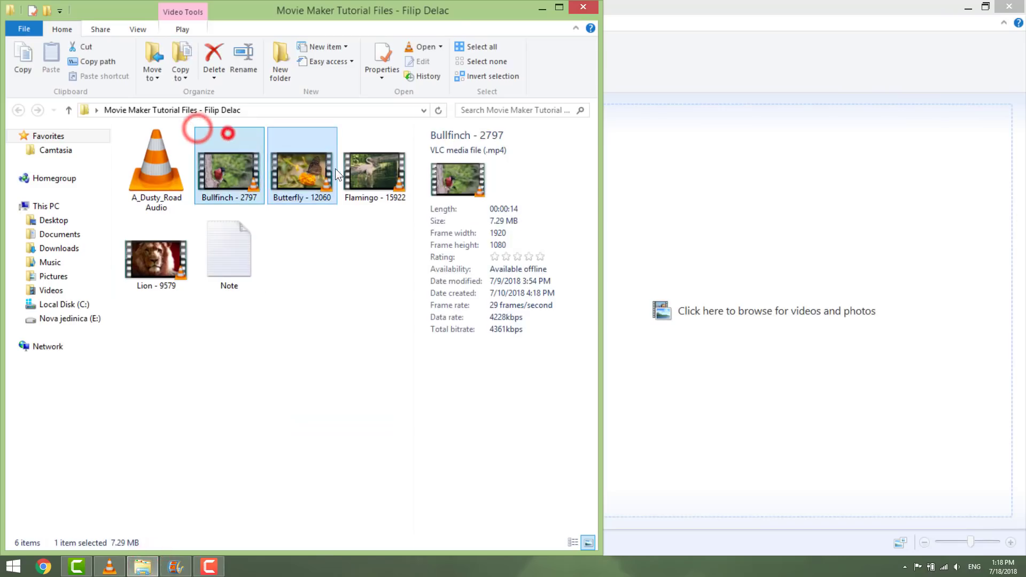
left_click(357, 178, "ctrl")
left_click(155, 257, "ctrl")
left_click_drag(154, 256, 658, 299)
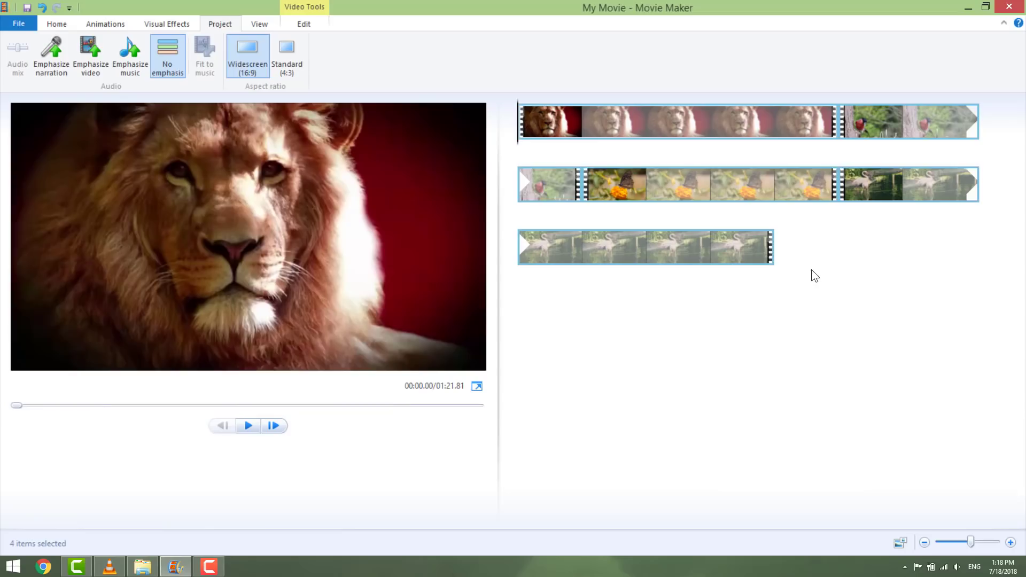
Step: Rearrange the timeline clips into the order butterfly, flamingo, bullfinch, lion
left_click_drag(556, 120, 819, 239)
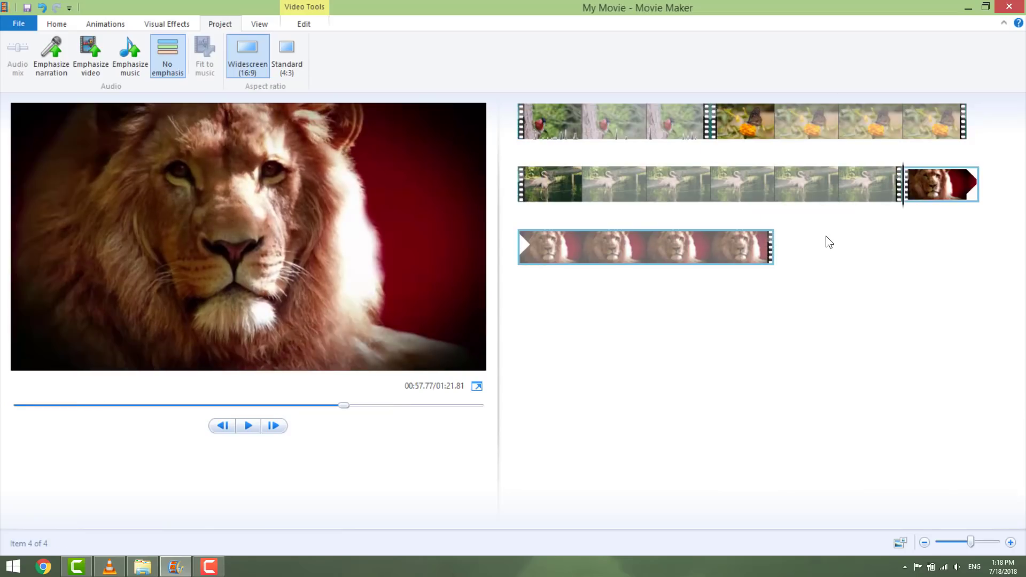
left_click_drag(719, 126, 545, 118)
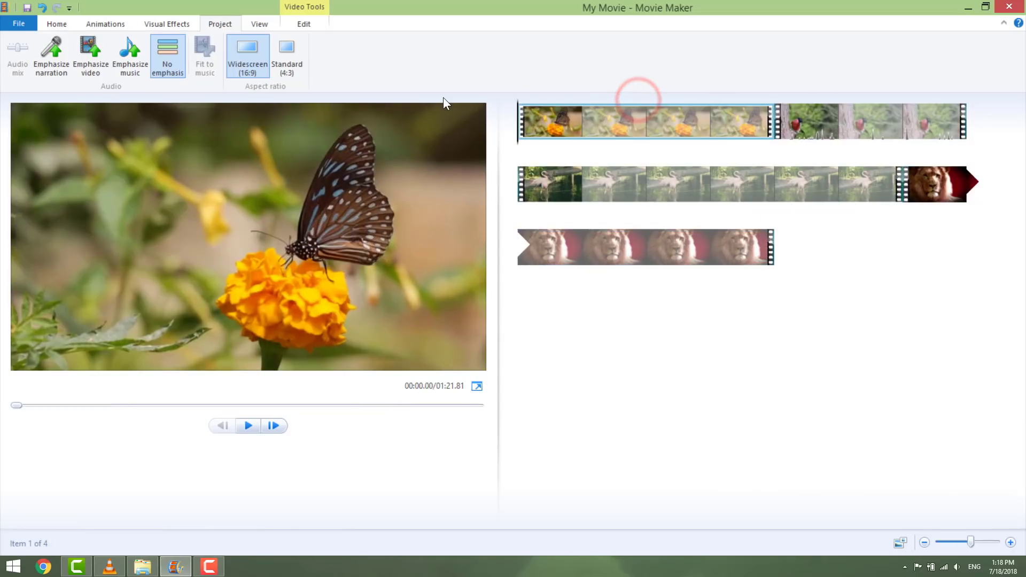
left_click_drag(646, 182, 745, 147)
key("F10")
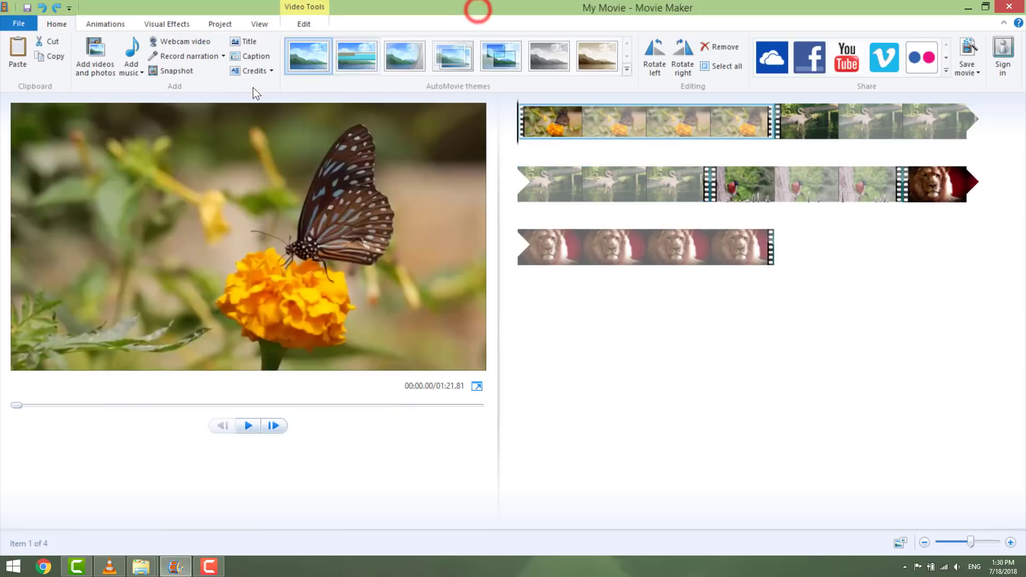
Step: Add a title clip before the butterfly clip and replace its text with "Animal Movie"
left_click(250, 42)
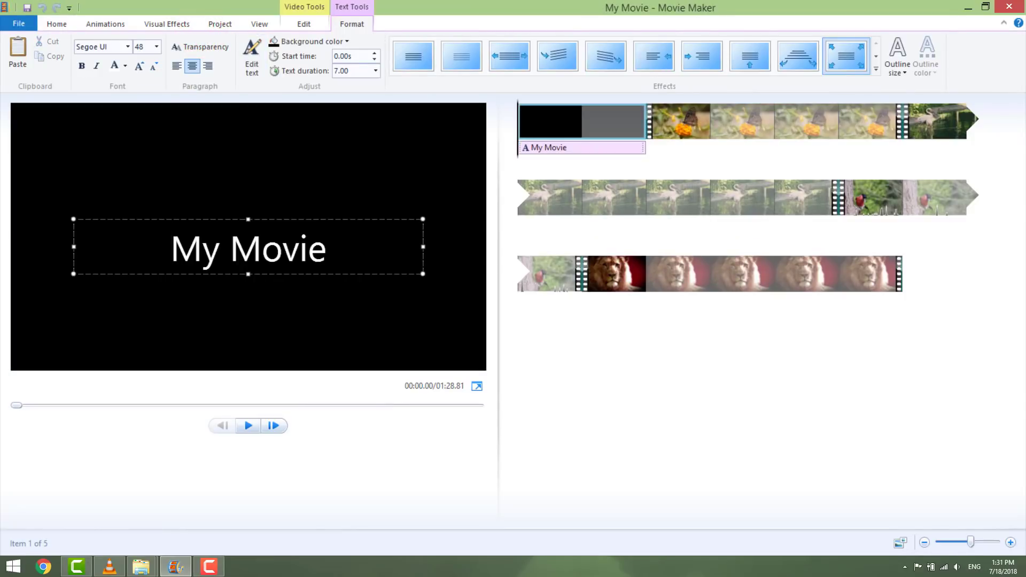
left_click(436, 117)
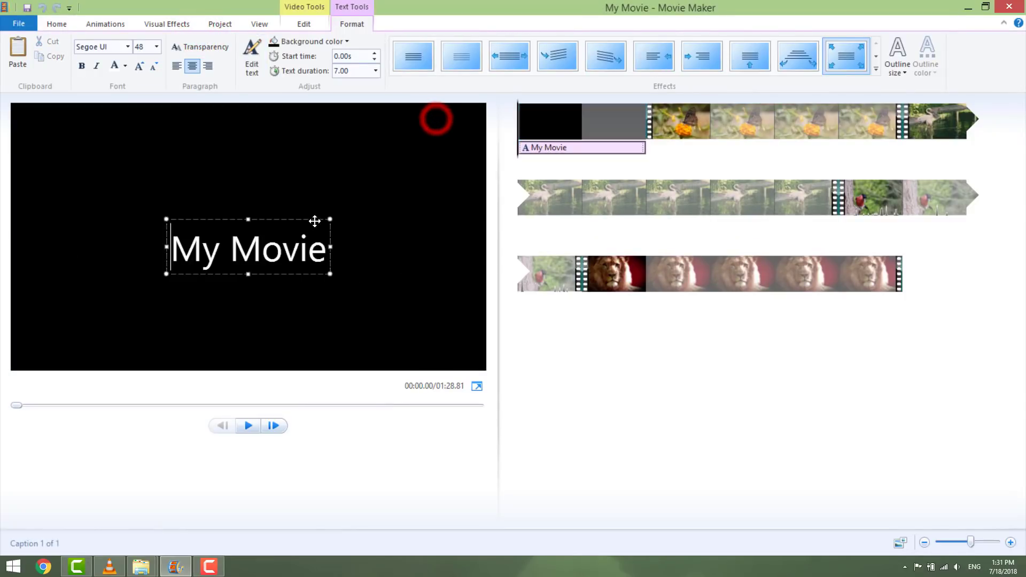
double_click(280, 239)
left_click(262, 239)
key("ctrl+a")
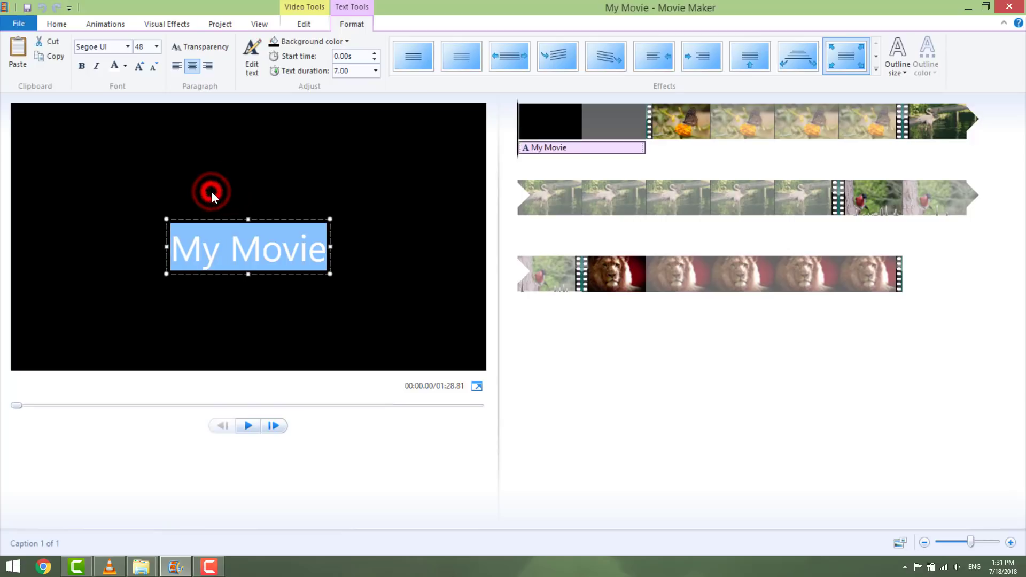
type("Animal")
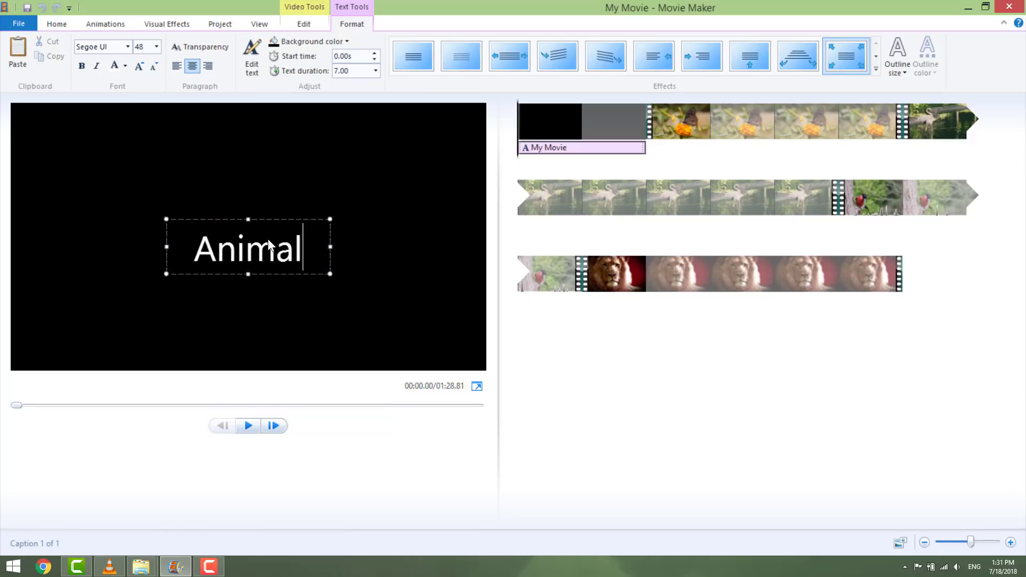
type(" Movie")
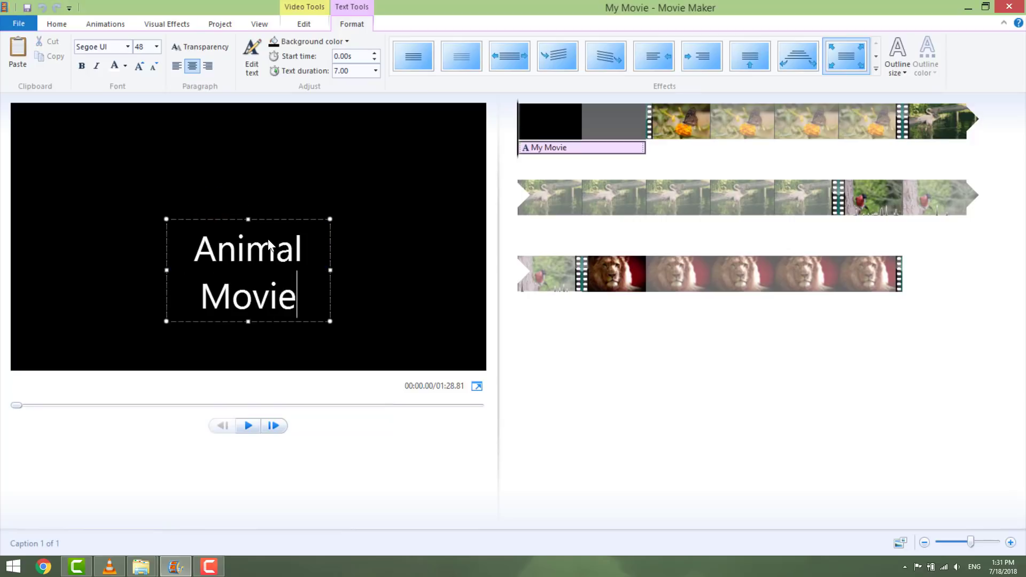
Step: Widen the title's text box in both directions across the frame and preview the title clip
left_click_drag(333, 270, 483, 258)
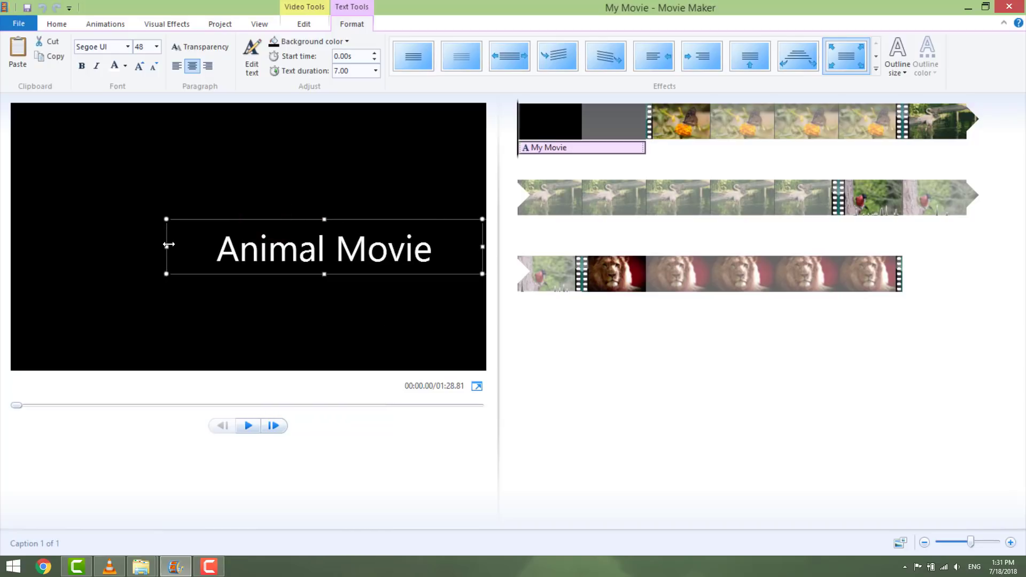
left_click_drag(166, 247, 2, 246)
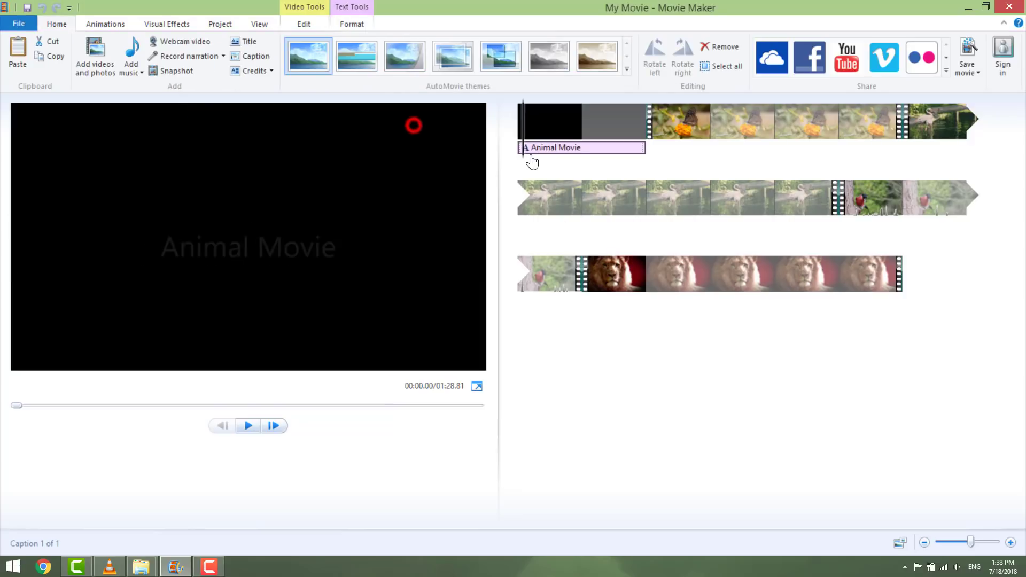
left_click(520, 147)
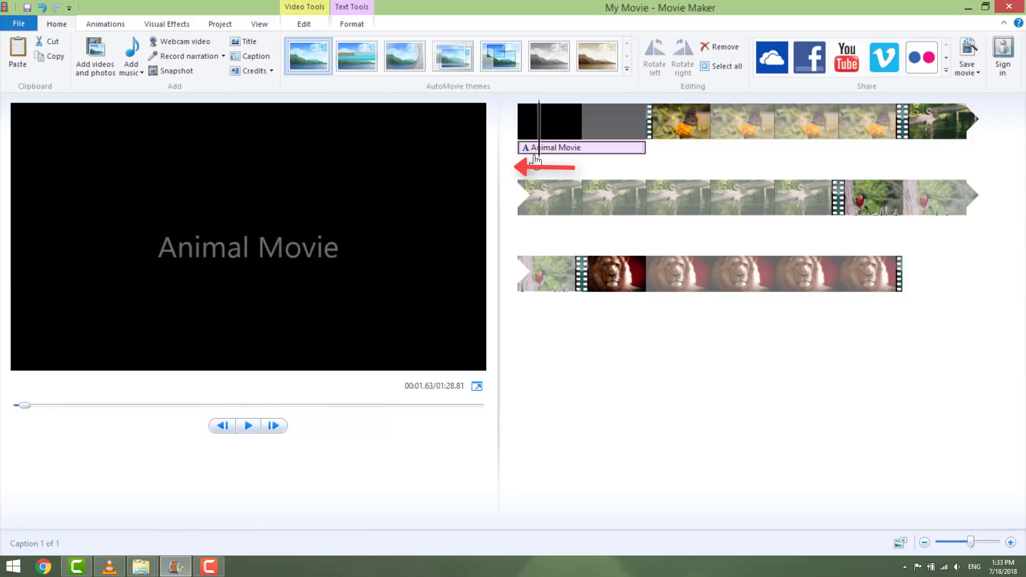
left_click(248, 426)
Step: Set the title clip's duration to 4 seconds and play it back
left_click(561, 129)
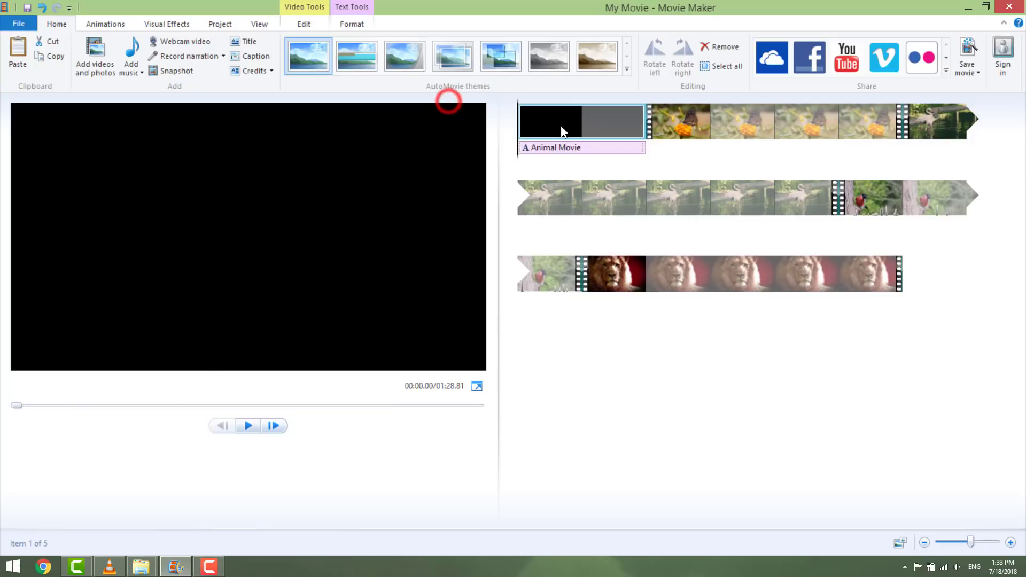
left_click(257, 65)
type("4")
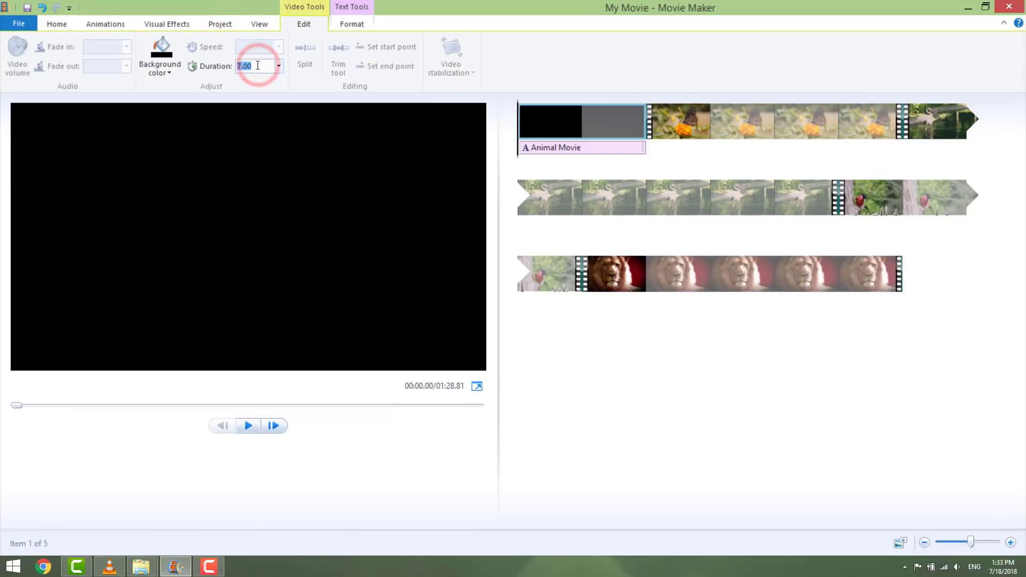
key("Return")
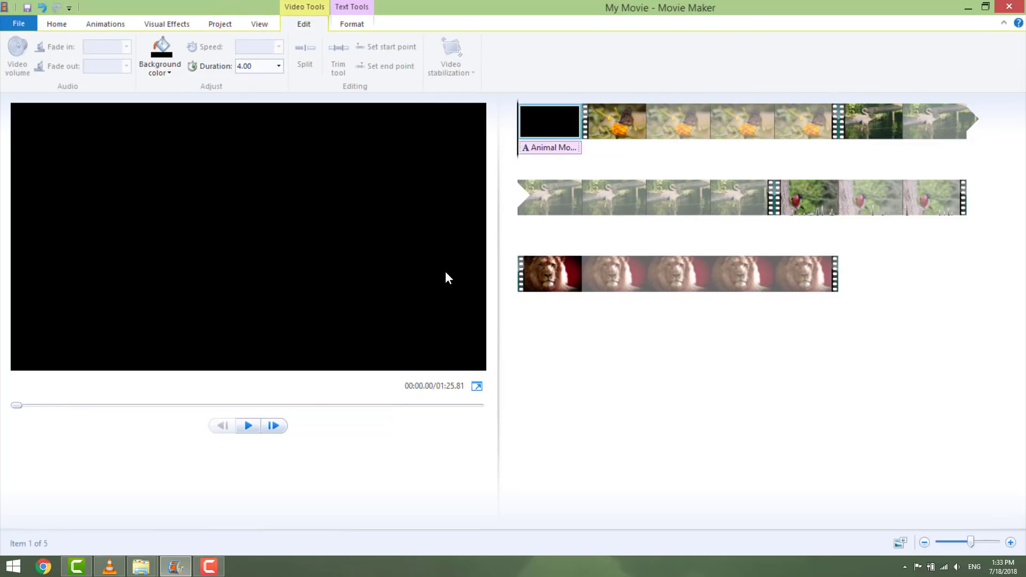
left_click(248, 426)
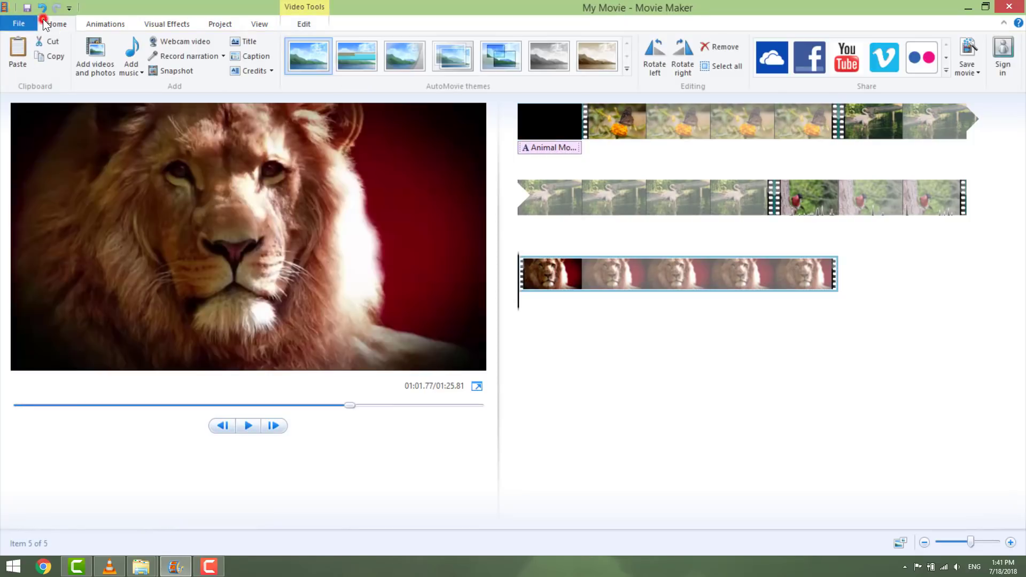
Step: Add a credits clip after the lion clip and replace its name placeholder with "Lion"
left_click(252, 72)
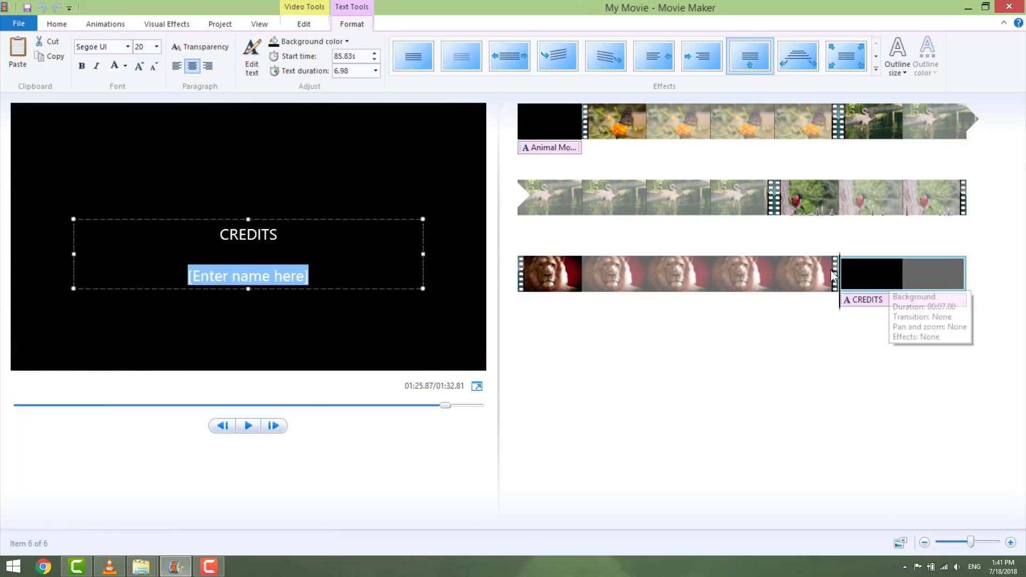
left_click(249, 216)
left_click(321, 276)
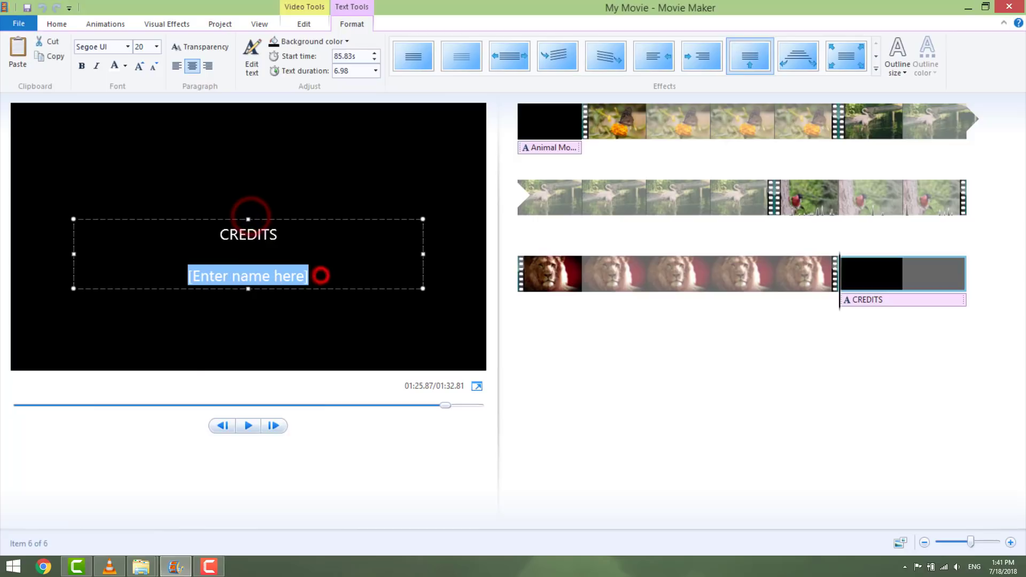
type("Lion")
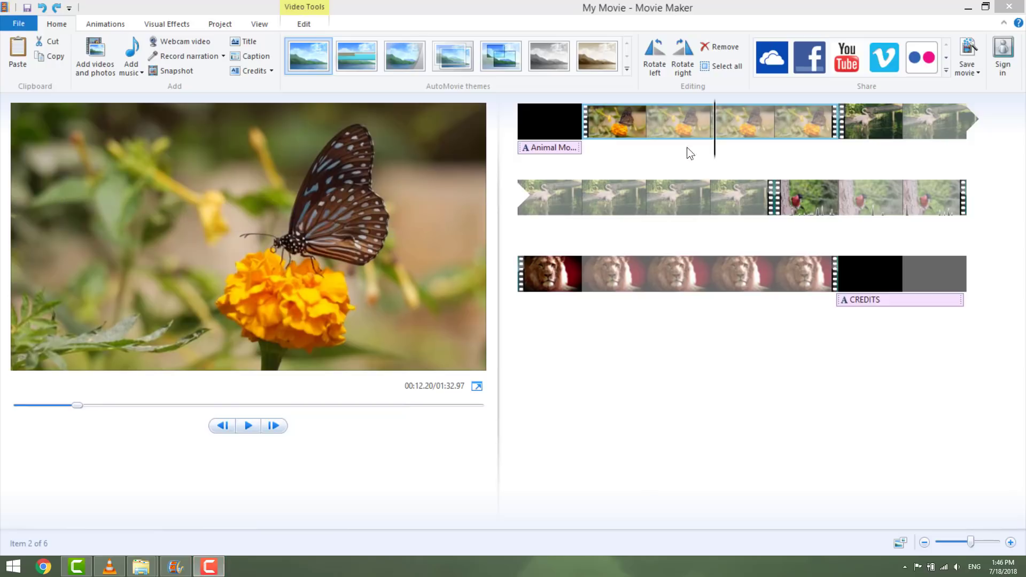
Step: Split the butterfly clip near its middle, at 00:11.87 on the timeline
left_click(534, 104)
left_click(631, 156)
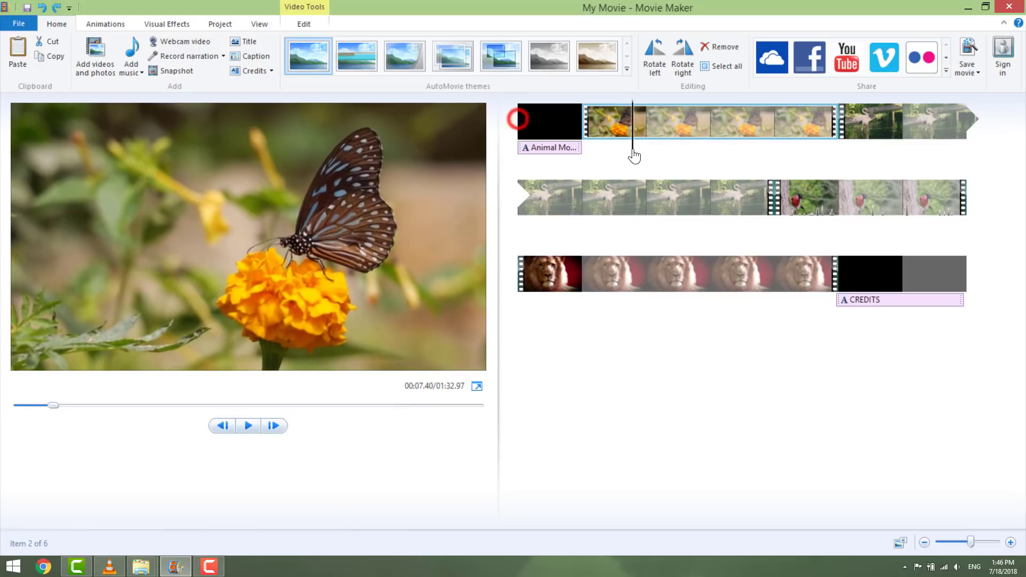
left_click(708, 158)
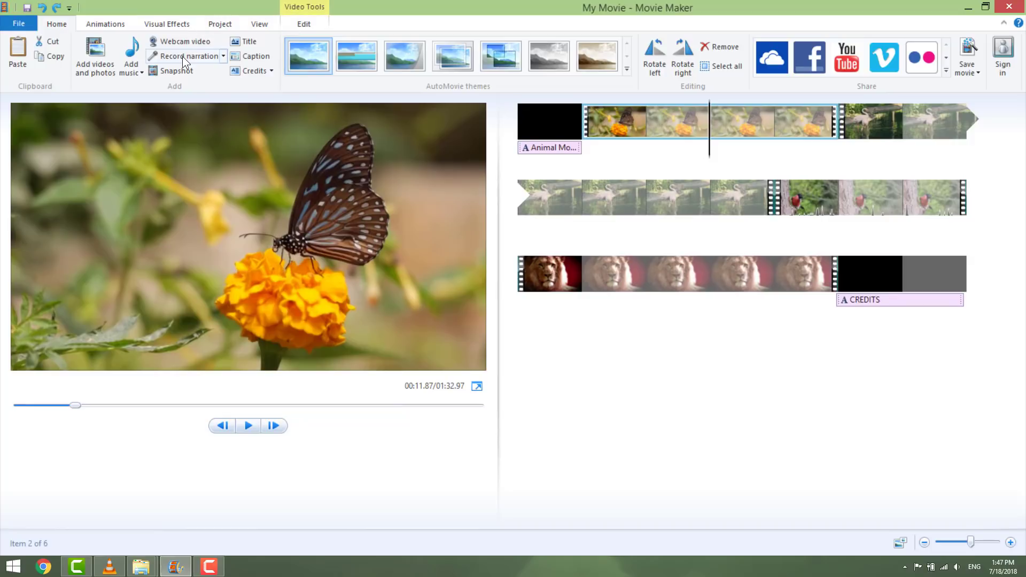
left_click(300, 25)
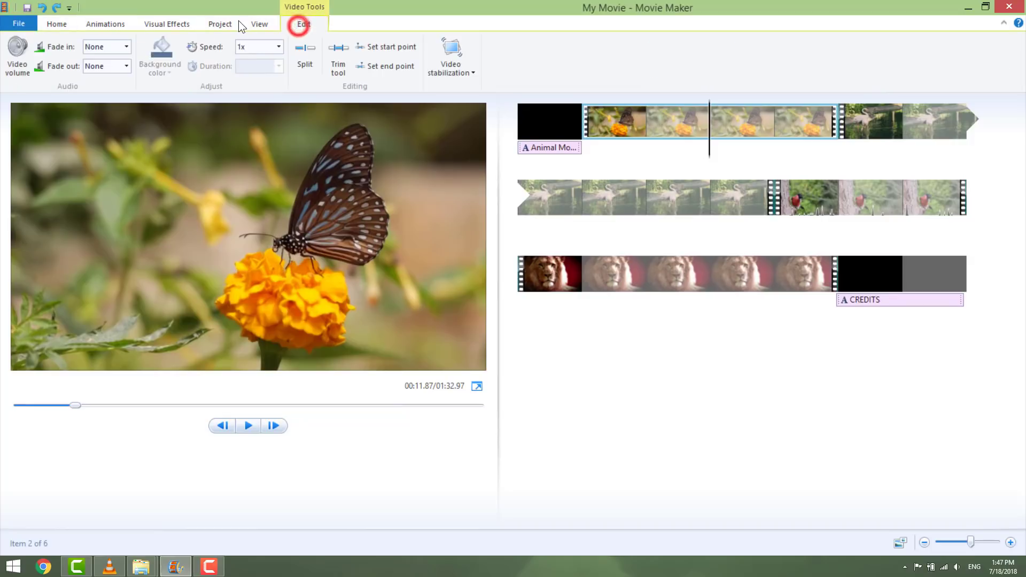
left_click(304, 59)
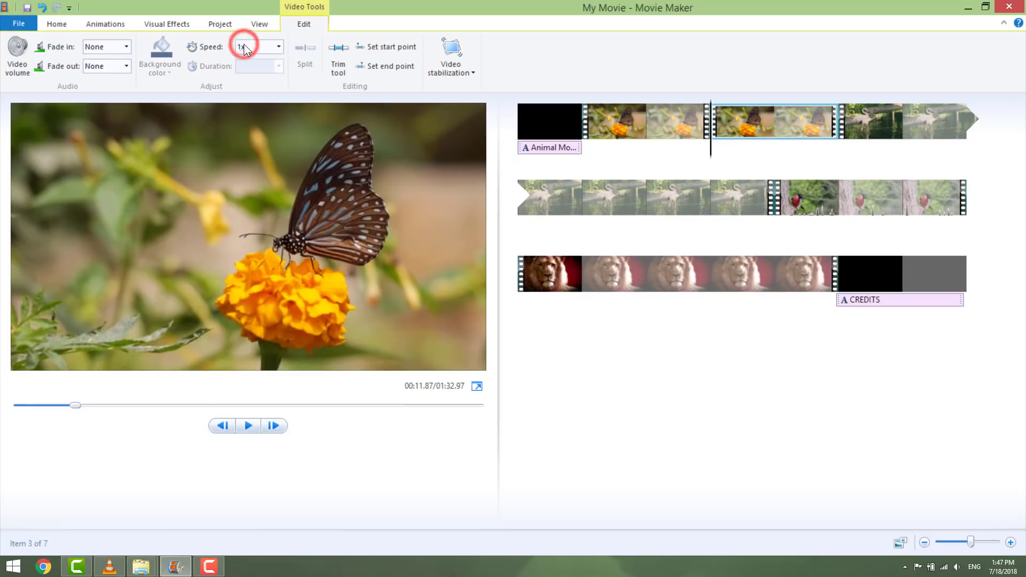
Step: Split the butterfly clip into two parts at 00:11.97 on the timeline
right_click(710, 129)
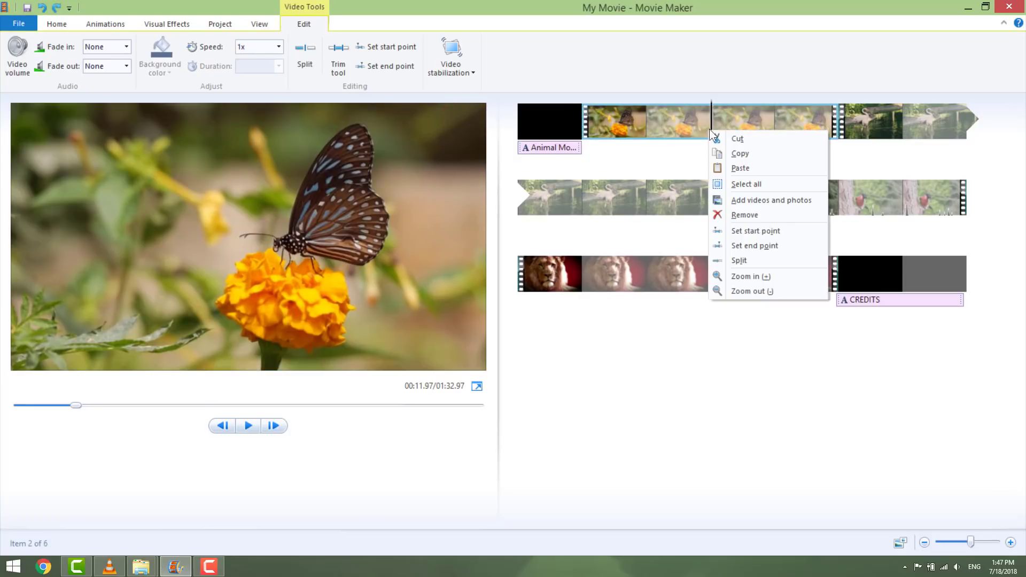
left_click(746, 259)
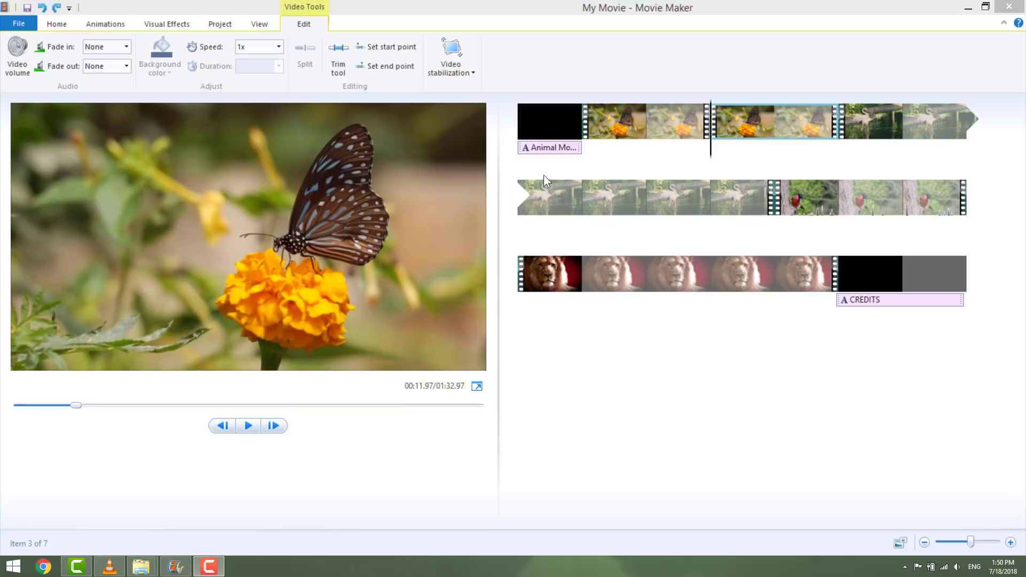
Step: Delete the second part of the split butterfly clip and undo the deletion
left_click(480, 59)
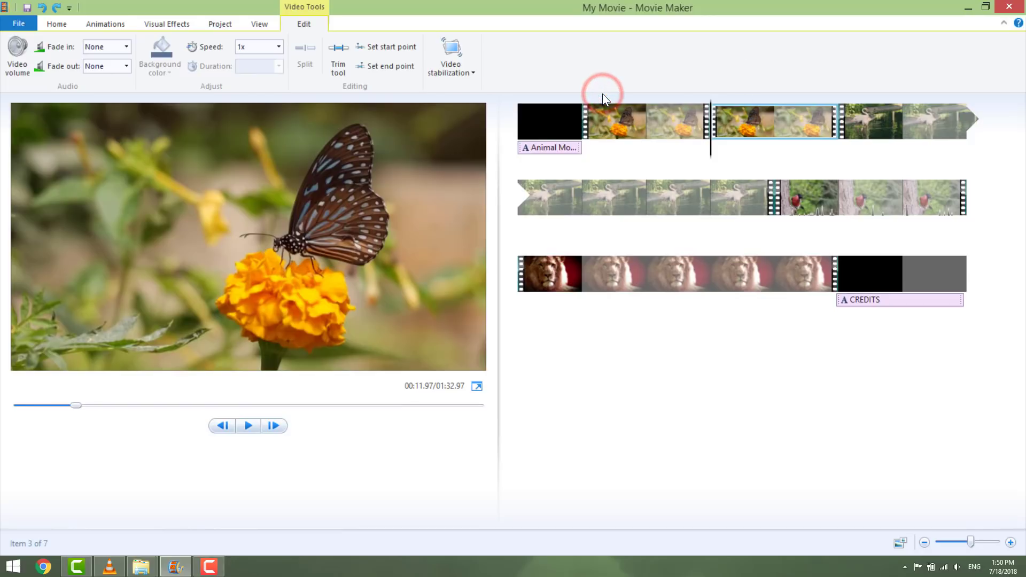
key("Delete")
key("ctrl+z")
Step: Remove the second butterfly part once more and undo that removal
right_click(754, 119)
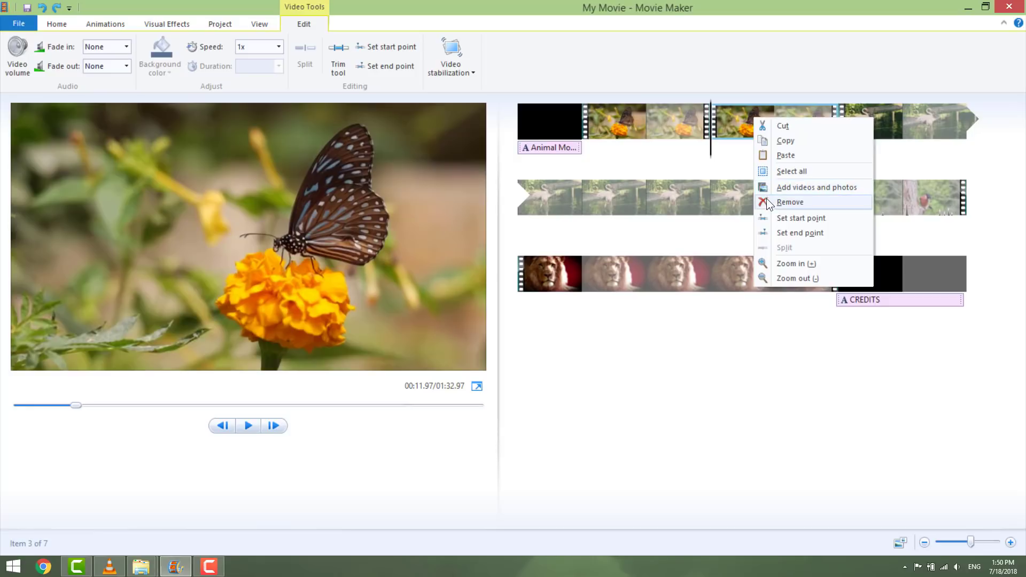
key("ctrl+z")
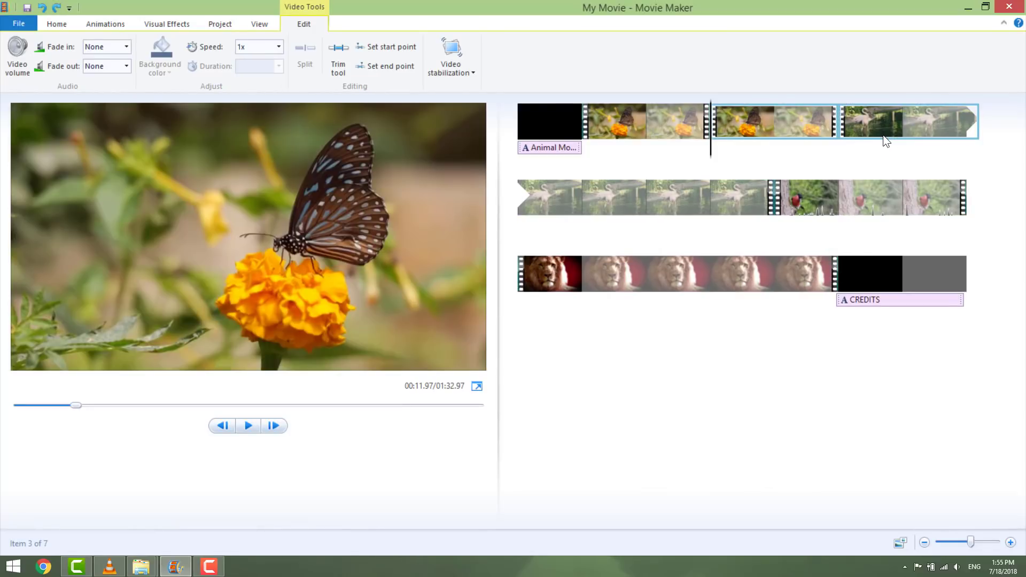
Step: Split the flamingo clip at 00:29.03 on the timeline
left_click(705, 107)
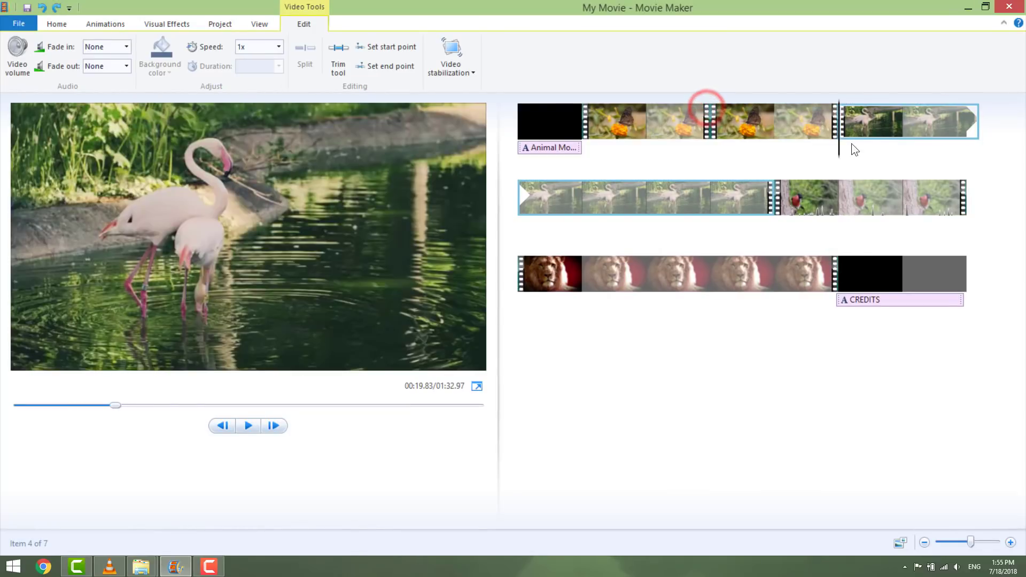
left_click_drag(839, 148, 970, 142)
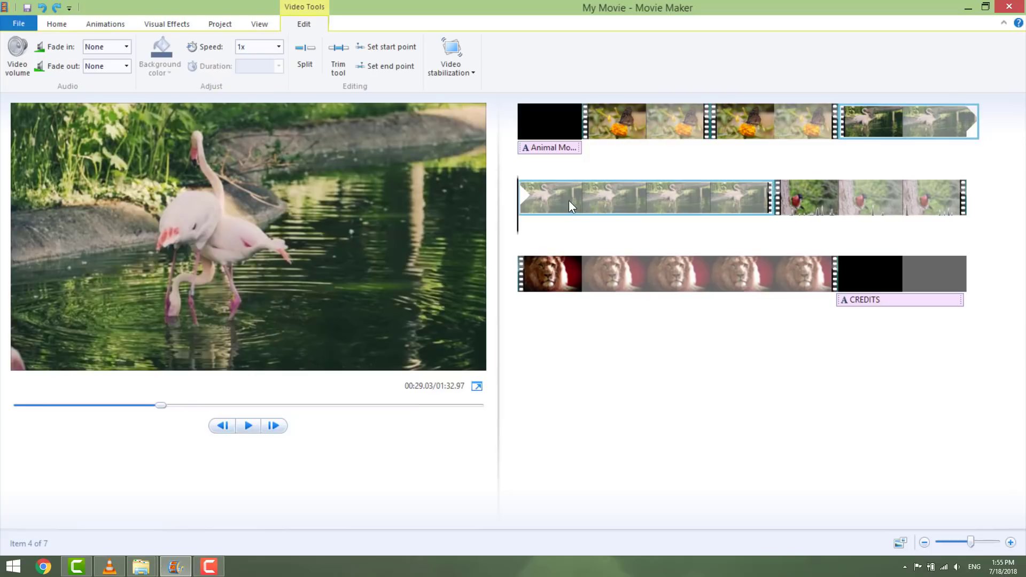
right_click(519, 212)
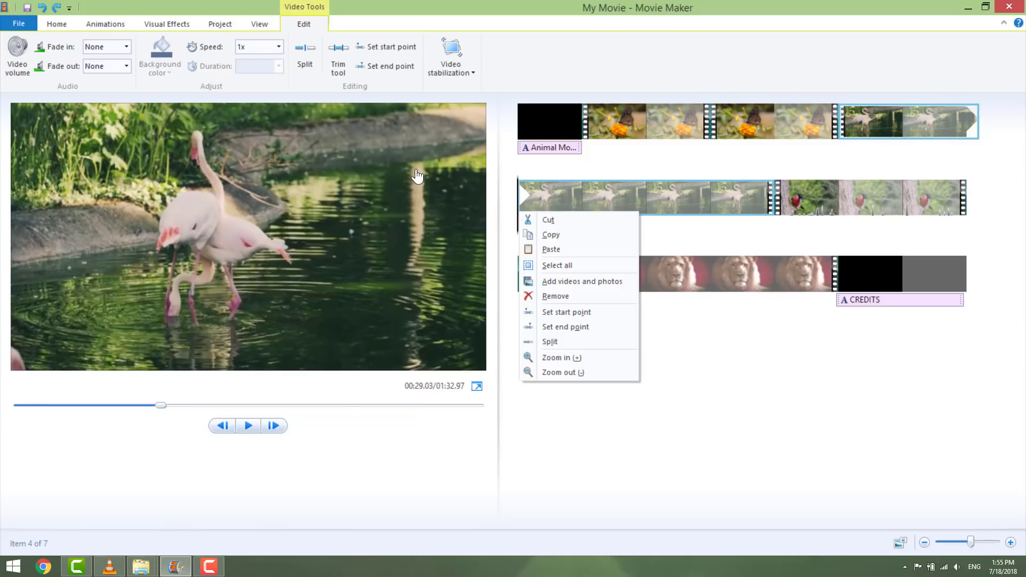
left_click(553, 341)
Step: Split the second flamingo part again at 00:39.53 on the timeline
left_click_drag(602, 234, 664, 233)
right_click(664, 234)
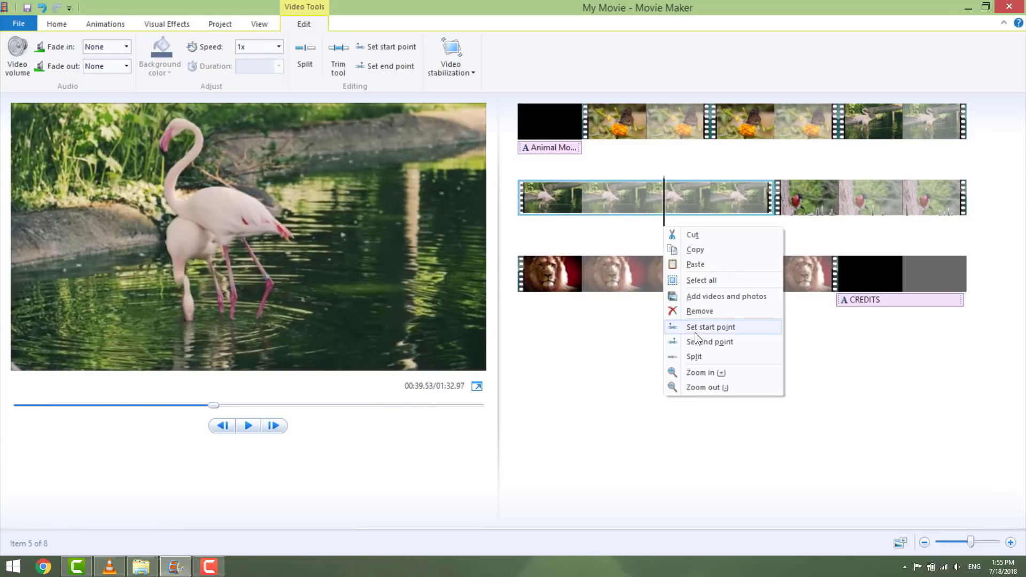
left_click(695, 356)
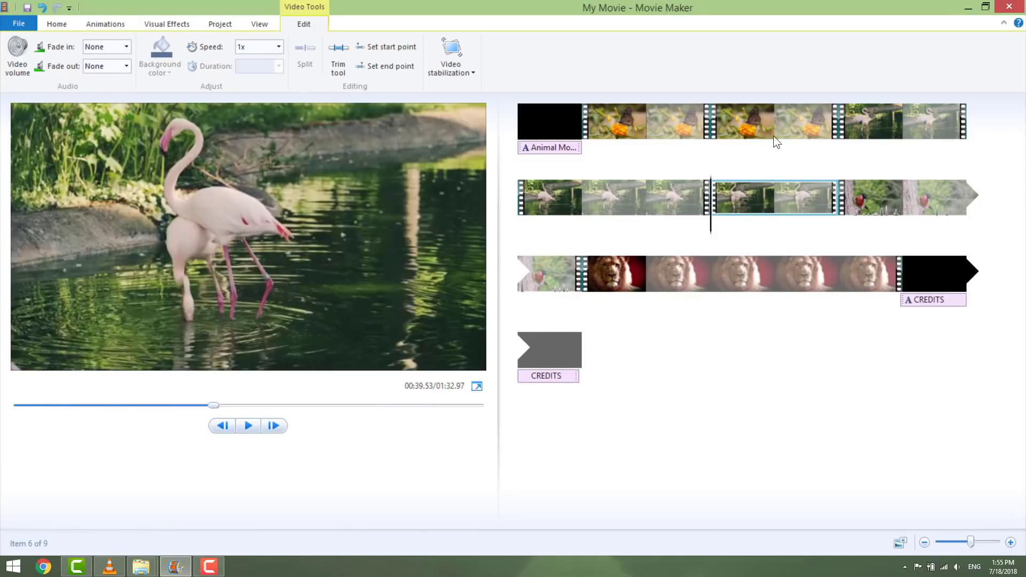
Step: Set the playback speed of the first flamingo part to 8x
left_click(715, 102)
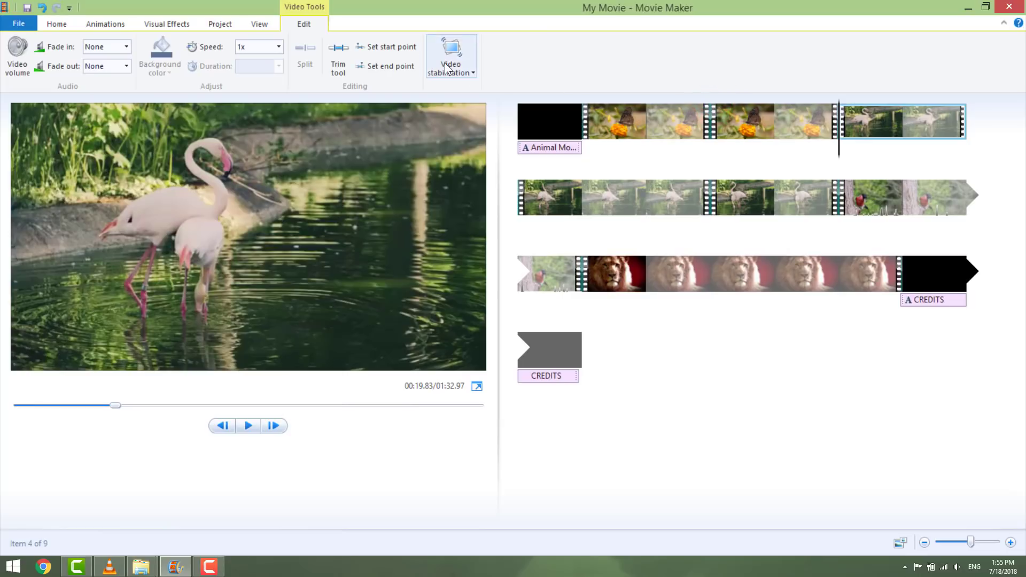
left_click(249, 18)
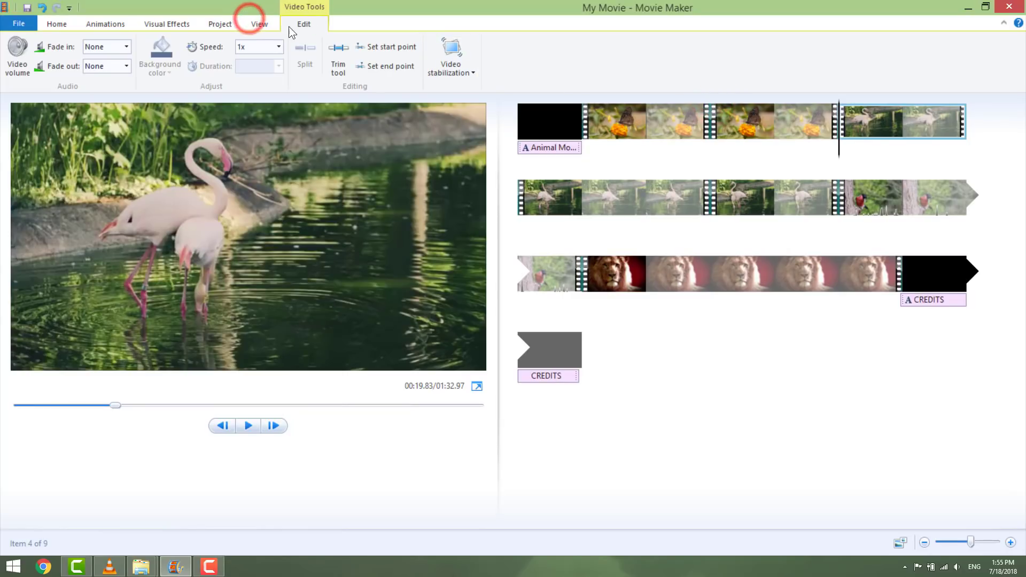
left_click(224, 37)
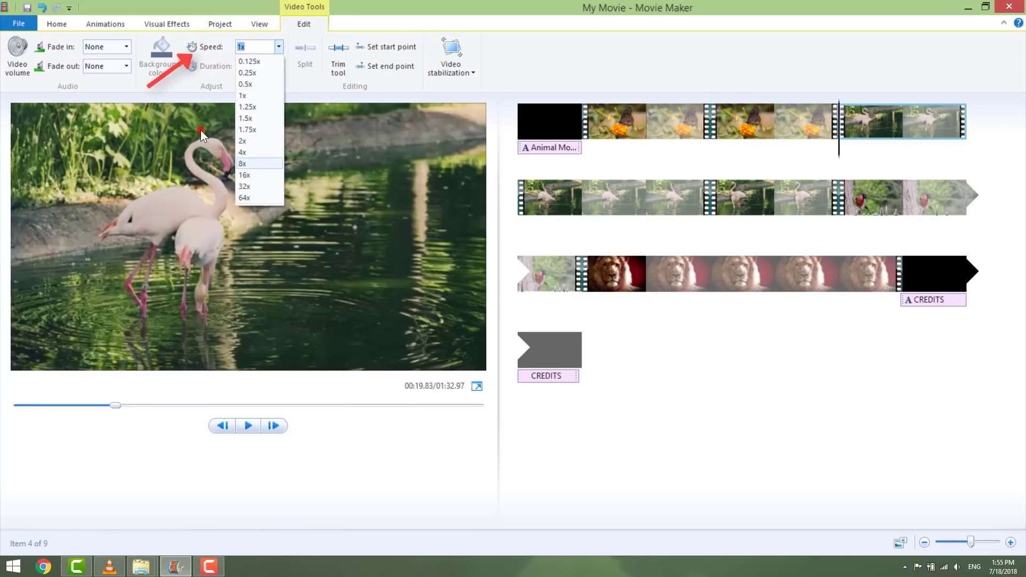
left_click(251, 164)
Step: Set the playback speed of the last flamingo part to 8x
left_click(549, 162)
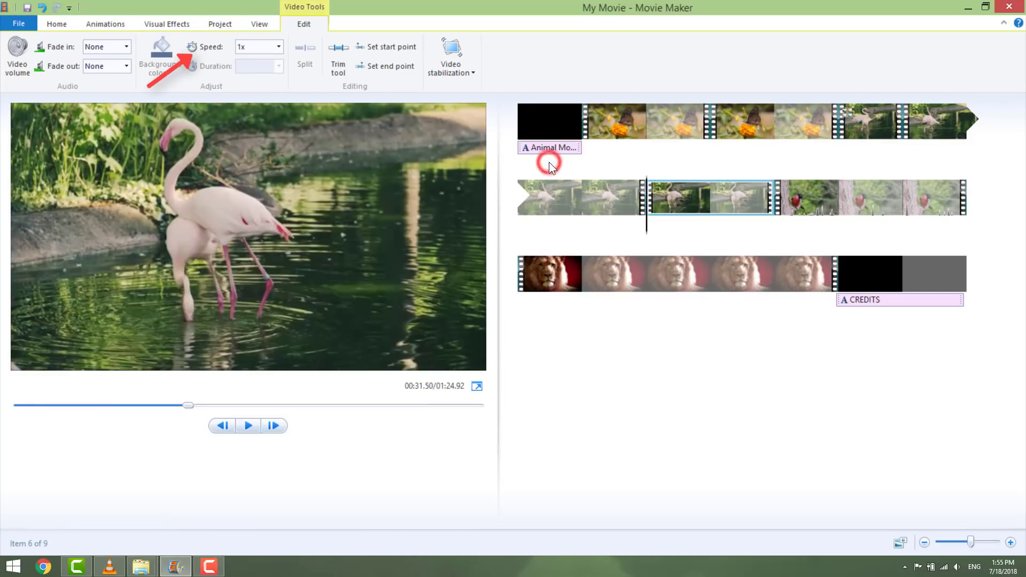
left_click(224, 39)
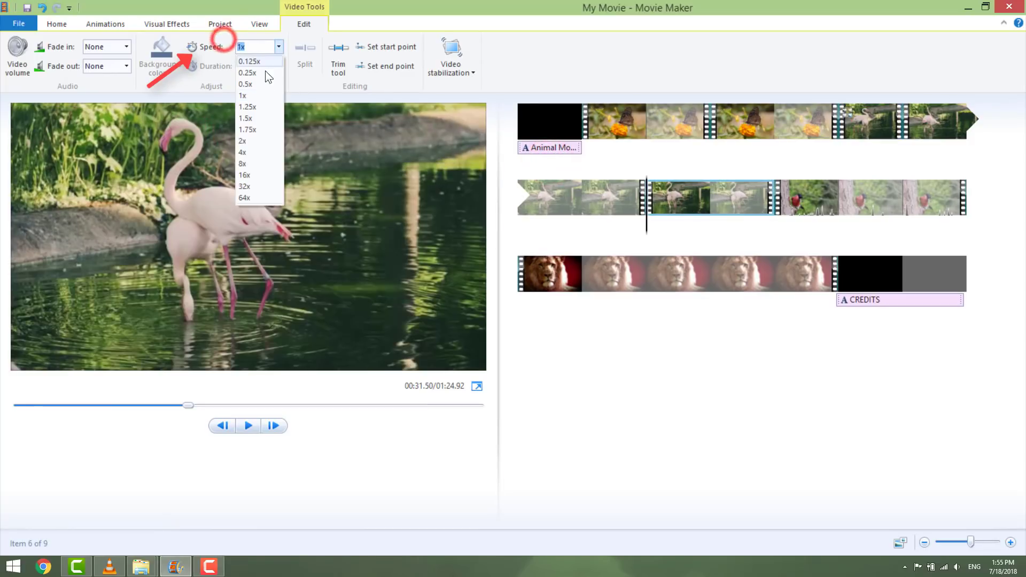
left_click(257, 160)
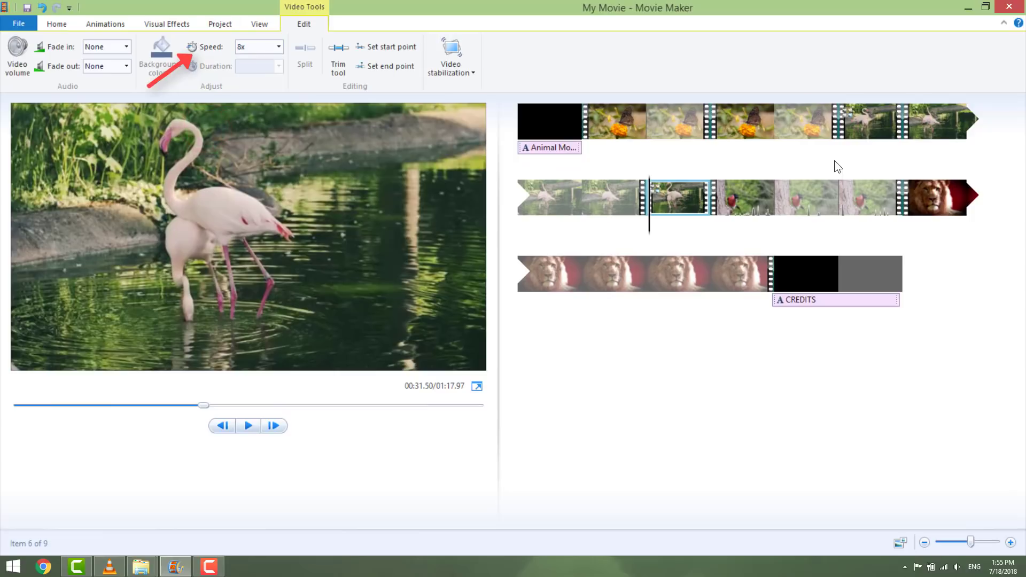
Step: Preview the movie from the end of the second butterfly part through the flamingo parts to check their speeds
left_click(776, 128)
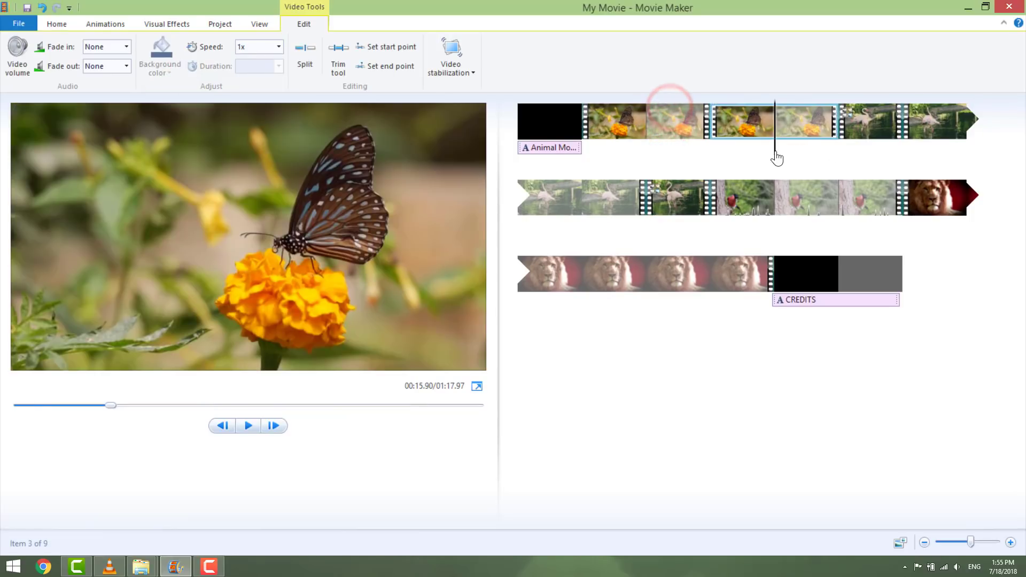
left_click_drag(775, 151, 822, 153)
left_click(829, 154)
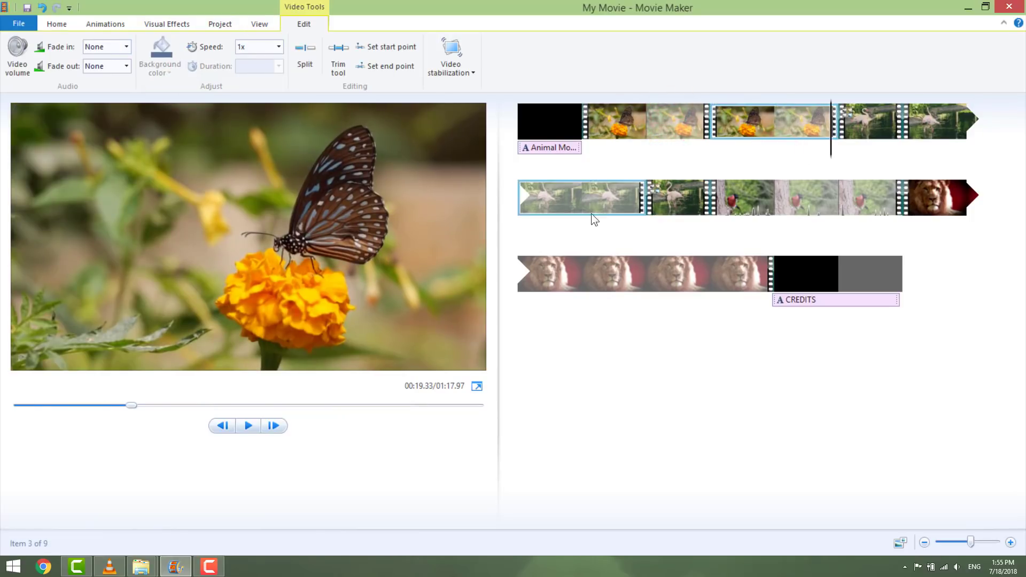
left_click(248, 425)
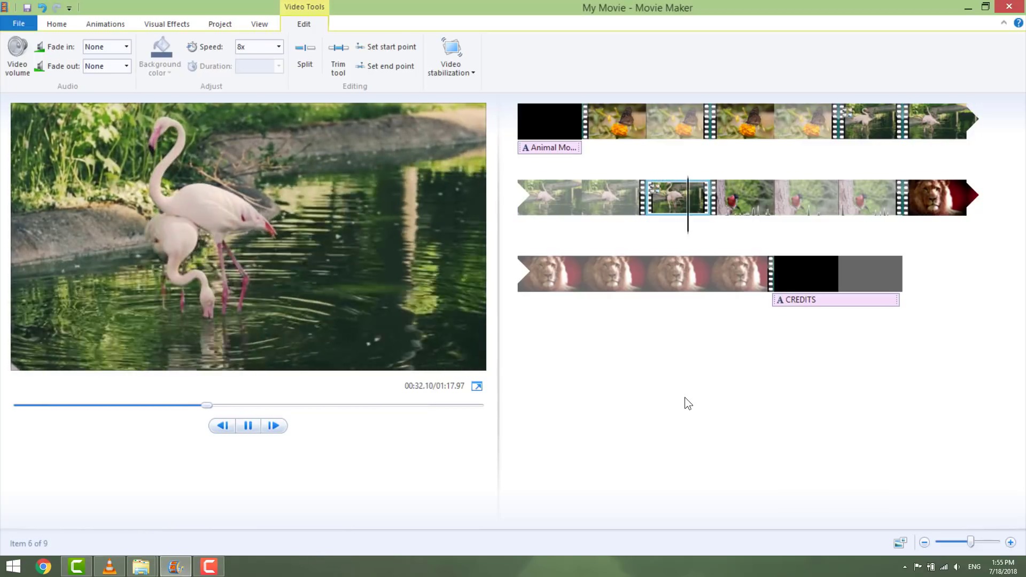
left_click(239, 427)
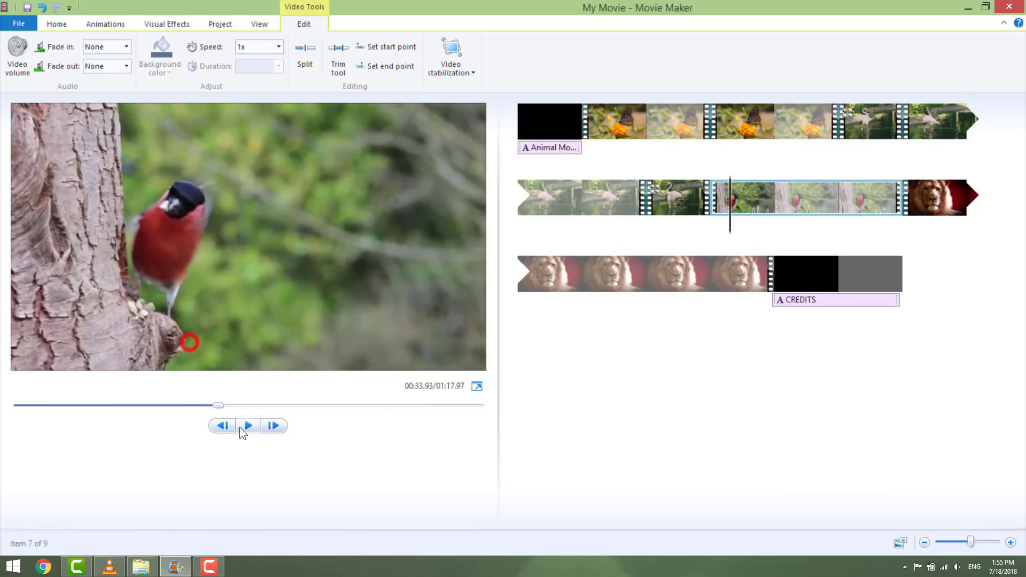
Step: Apply the circle transition from Patterns and Shapes to the first butterfly clip, following the title
left_click(554, 298)
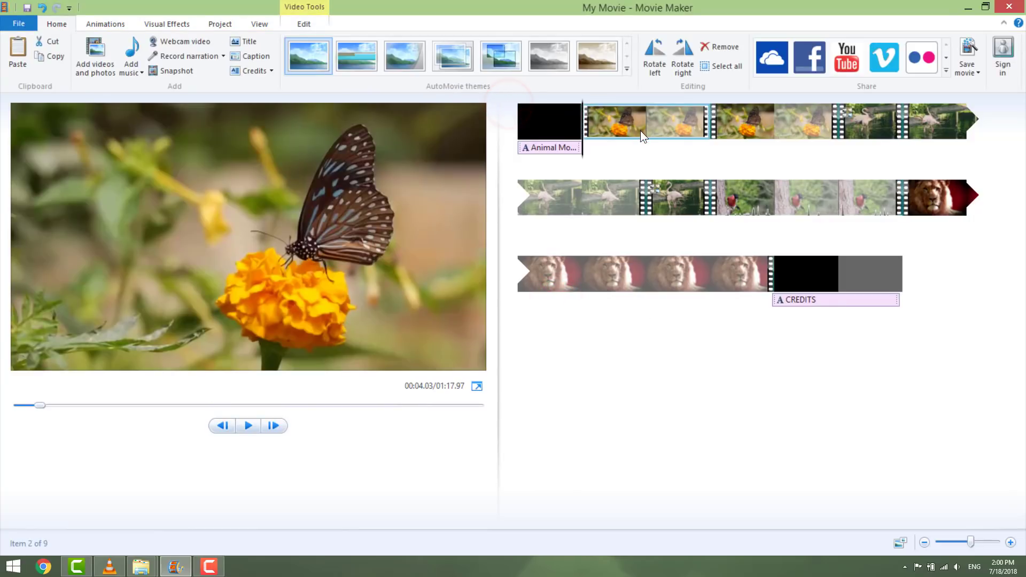
left_click(82, 22)
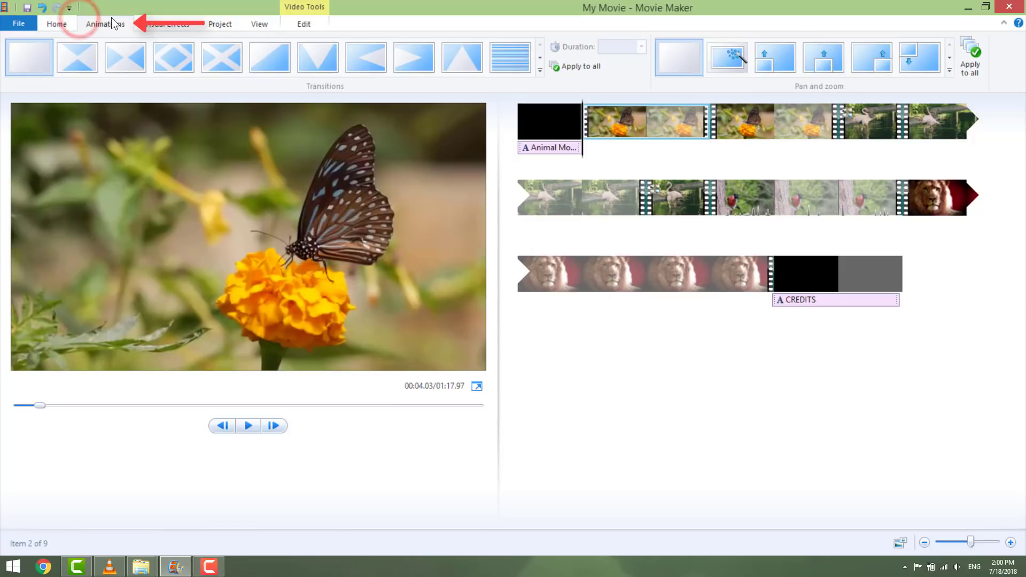
left_click(542, 71)
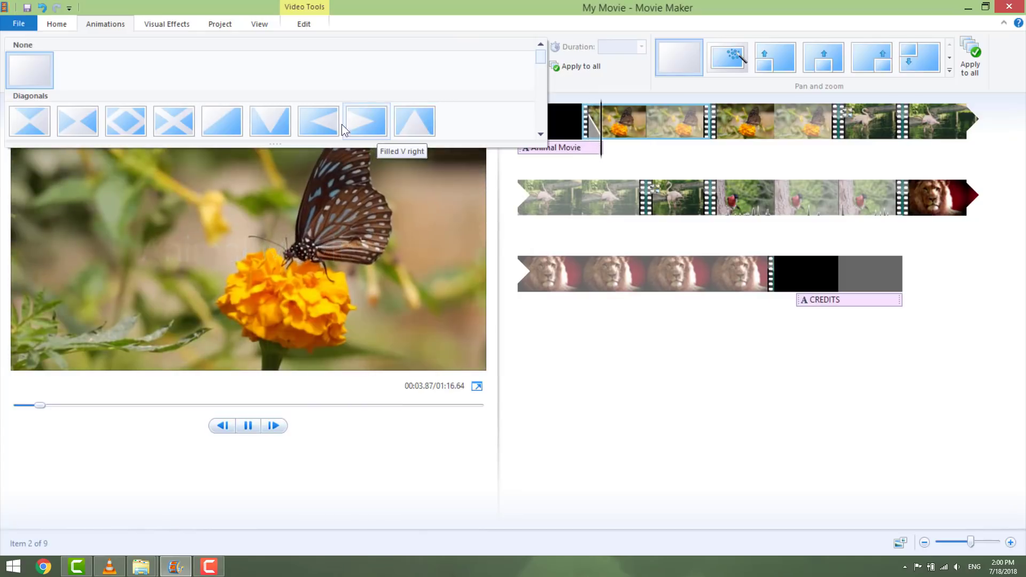
scroll(280, 119, "down", 2)
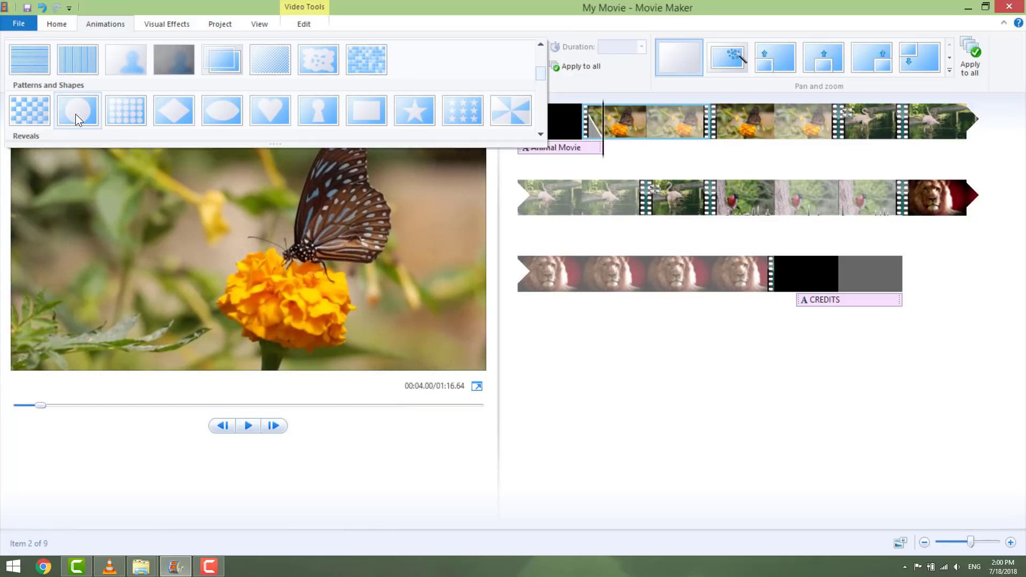
left_click(60, 94)
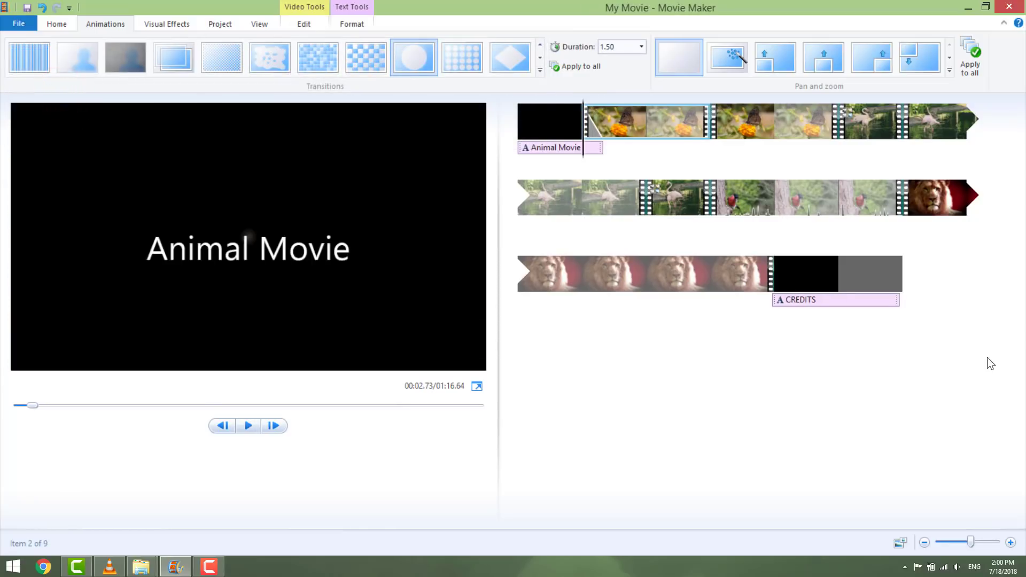
Step: Delete the second butterfly part from the timeline
left_click(57, 23)
left_click(541, 104)
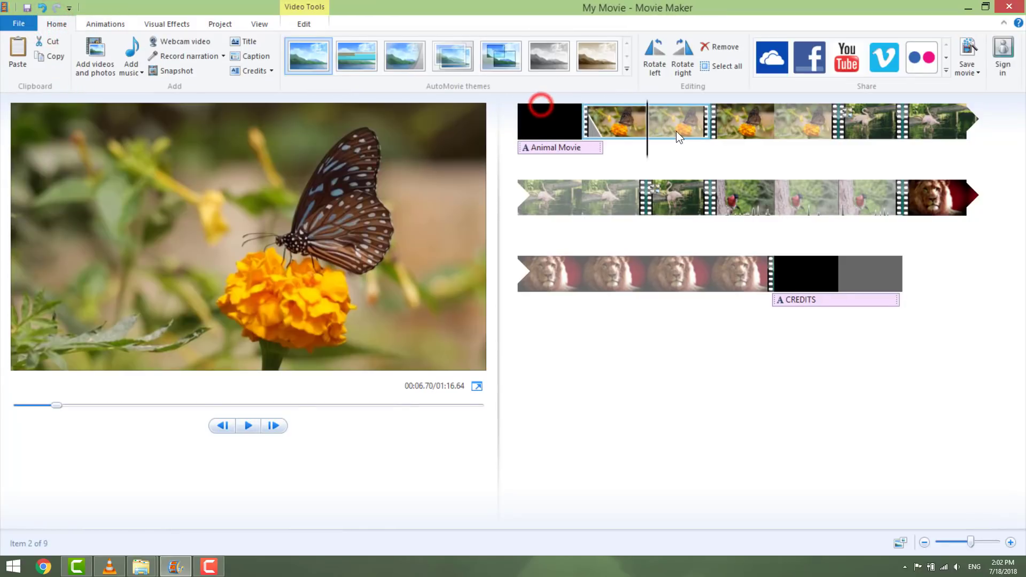
left_click(600, 103)
left_click(762, 126)
key("Delete")
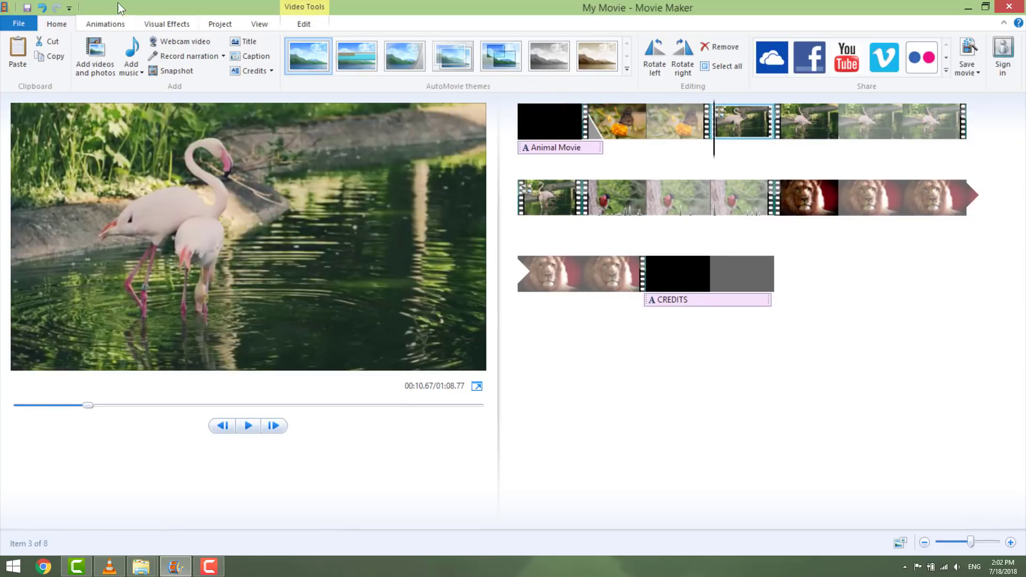
Step: Apply a diagonal transition to the first flamingo part and shorten the middle flamingo part by setting an earlier end point
left_click(100, 24)
left_click(92, 44)
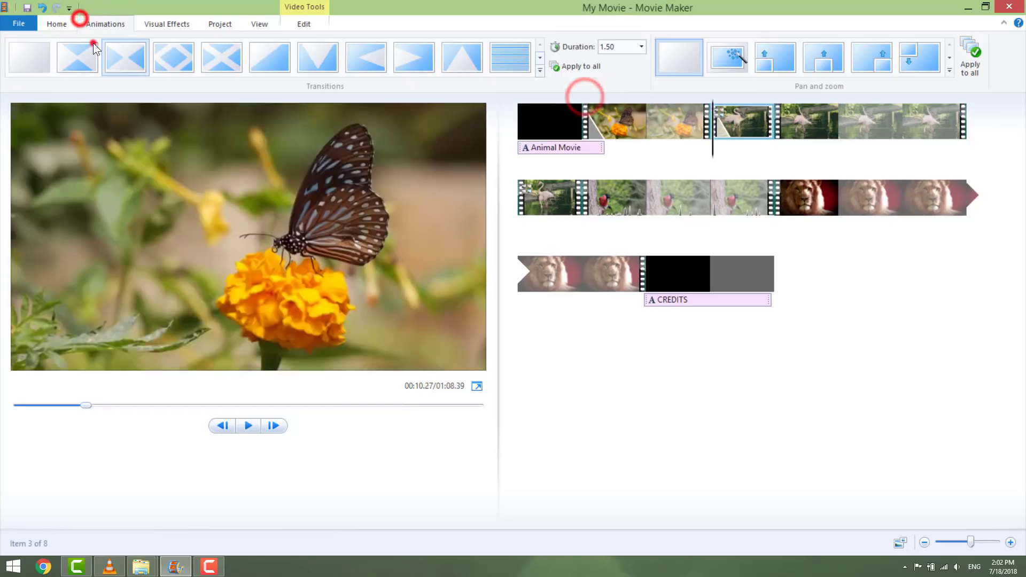
right_click(875, 137)
left_click(907, 249)
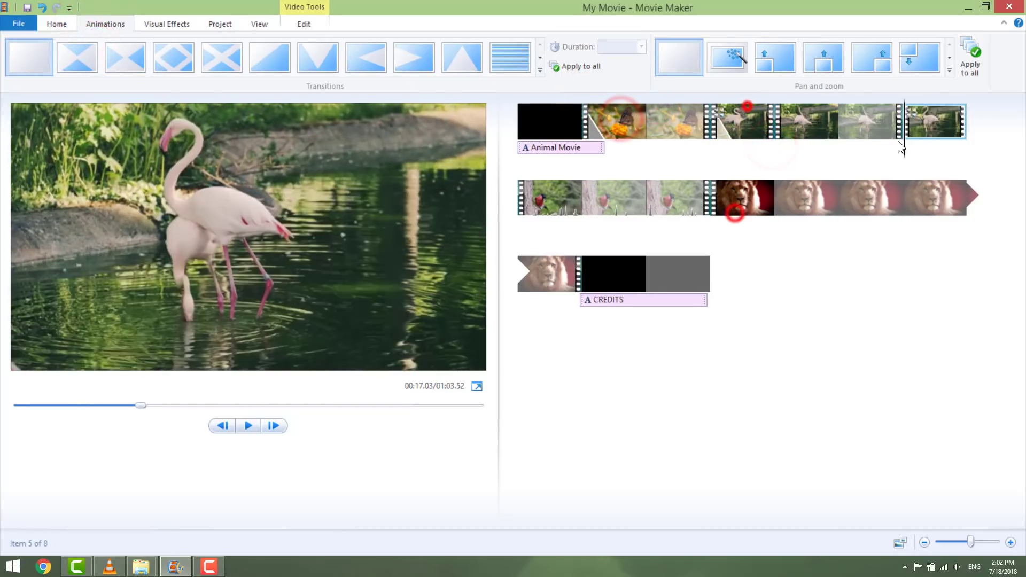
Step: Shorten the lion clip by setting its end point at 00:33.63 on the timeline
left_click(729, 212)
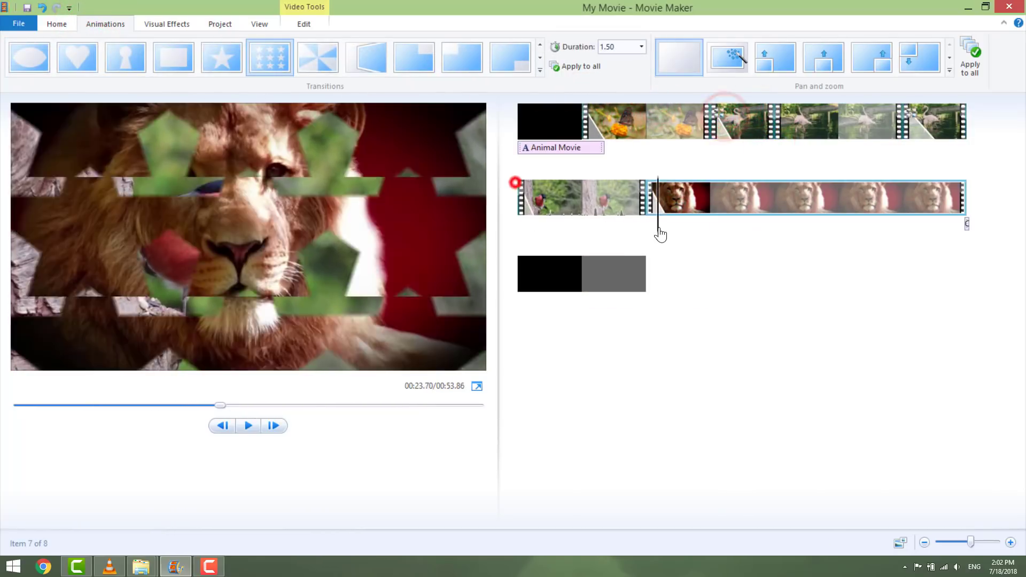
left_click(791, 219)
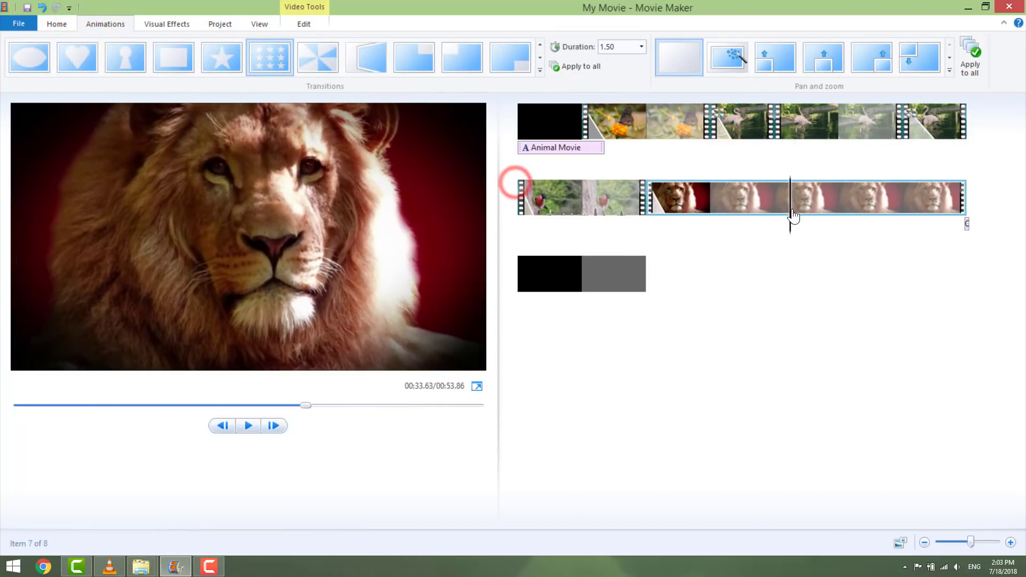
right_click(793, 220)
left_click(824, 332)
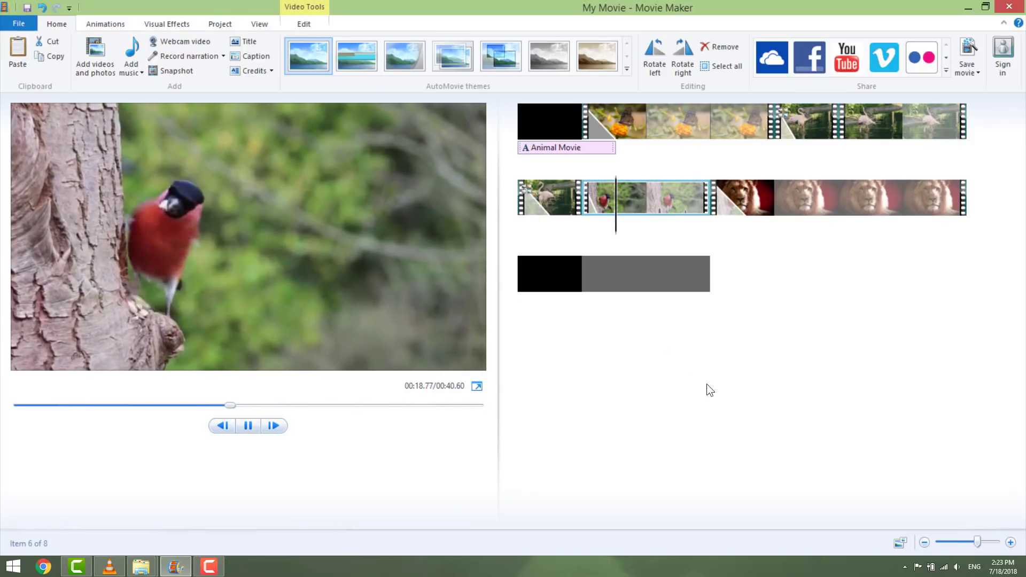
Step: Stop the preview in the red bird clip and lower that clip's video volume to the minimum
left_click(571, 306)
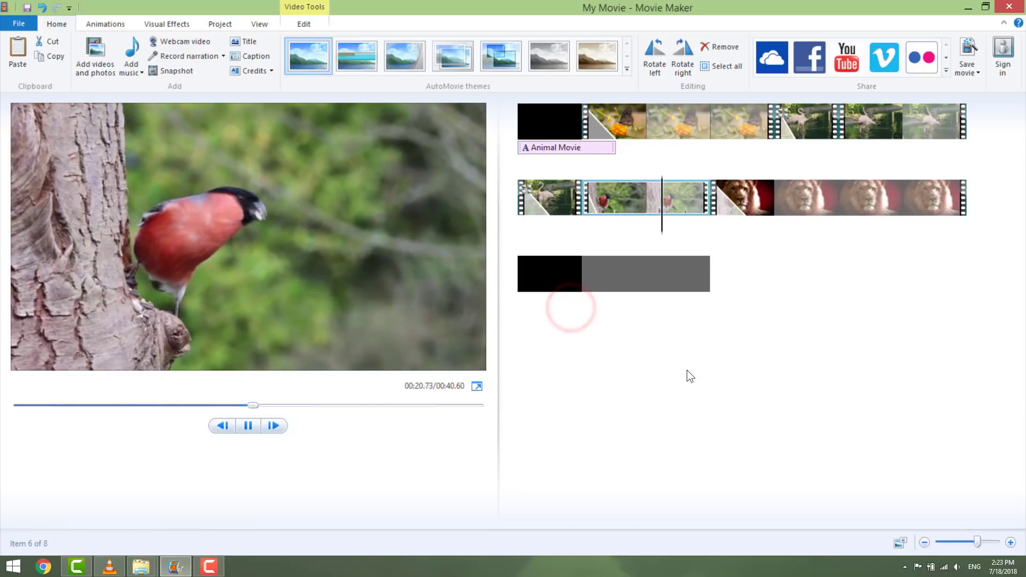
key("space")
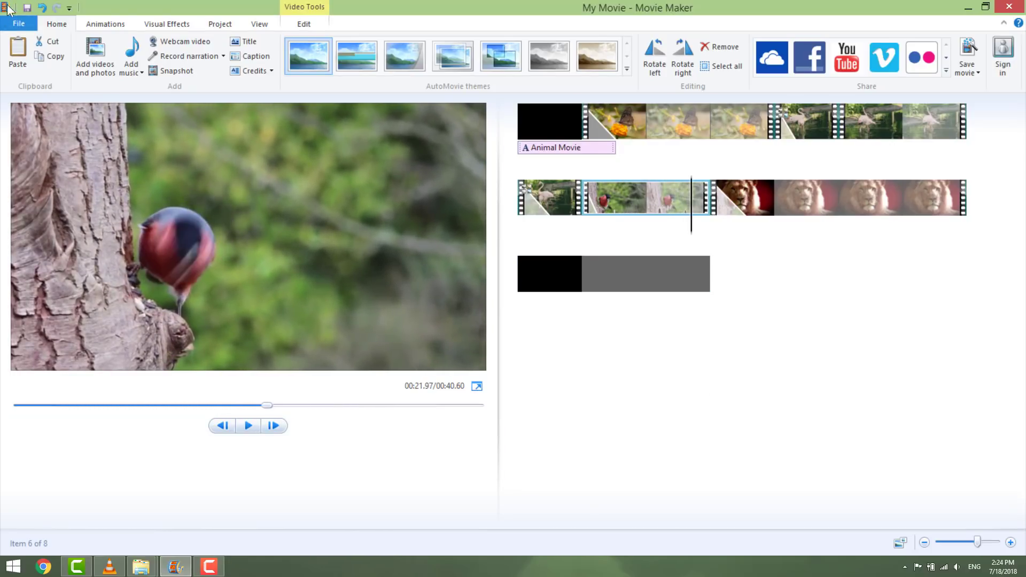
left_click(306, 25)
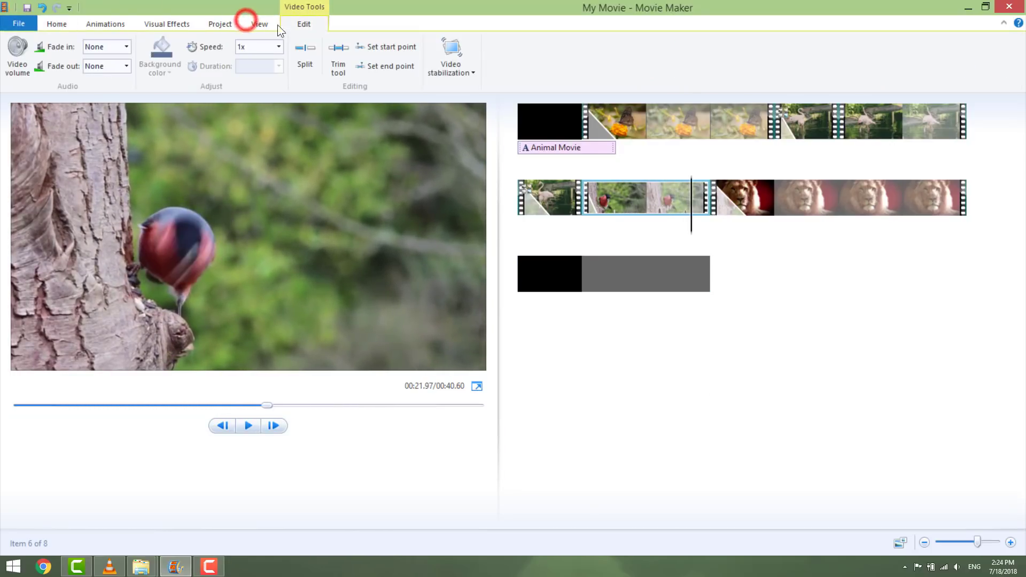
left_click(17, 47)
left_click_drag(48, 91, 7, 92)
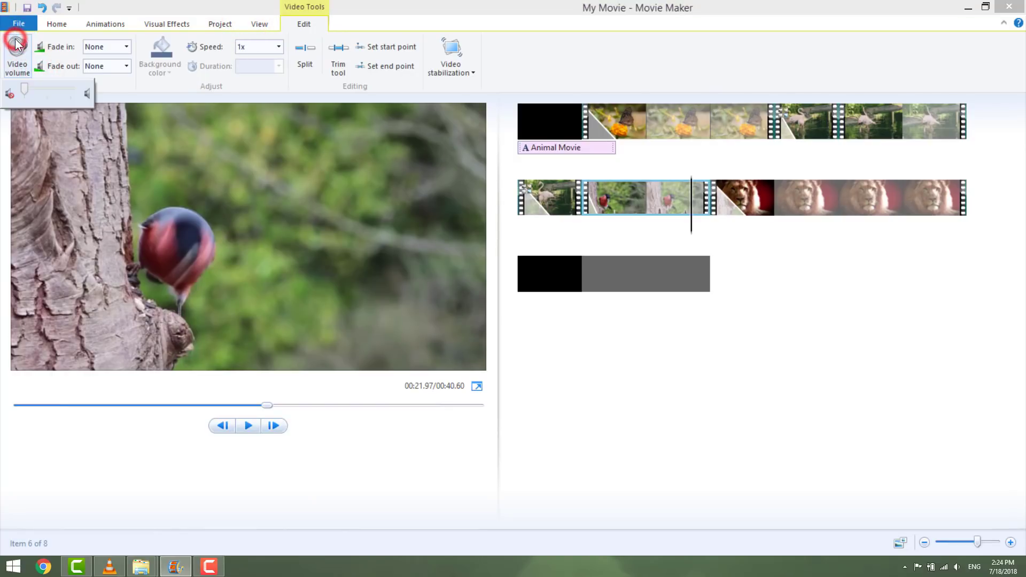
Step: Play a short part of the red bird clip to check its sound
left_click(530, 186)
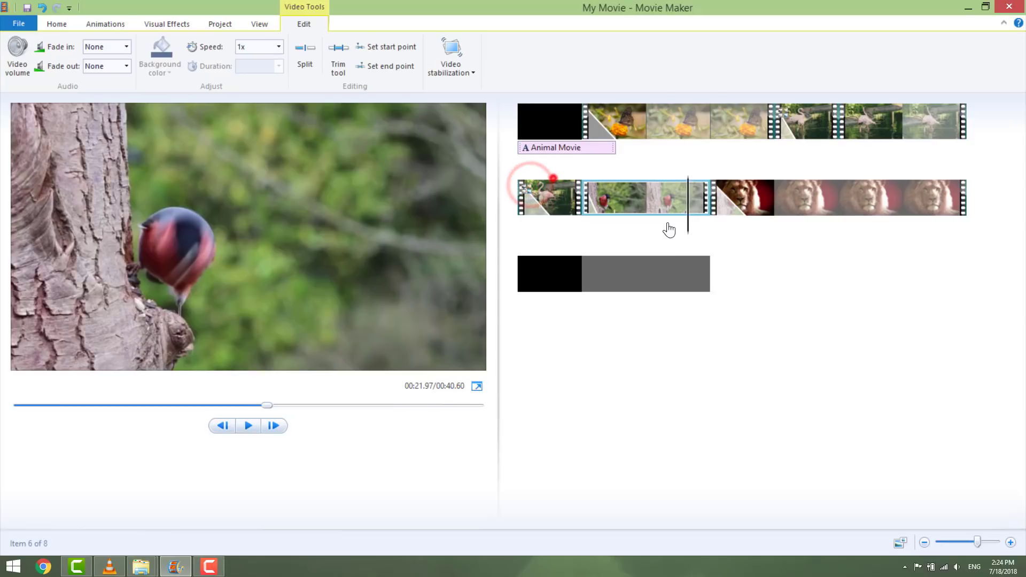
left_click(645, 228)
key("space")
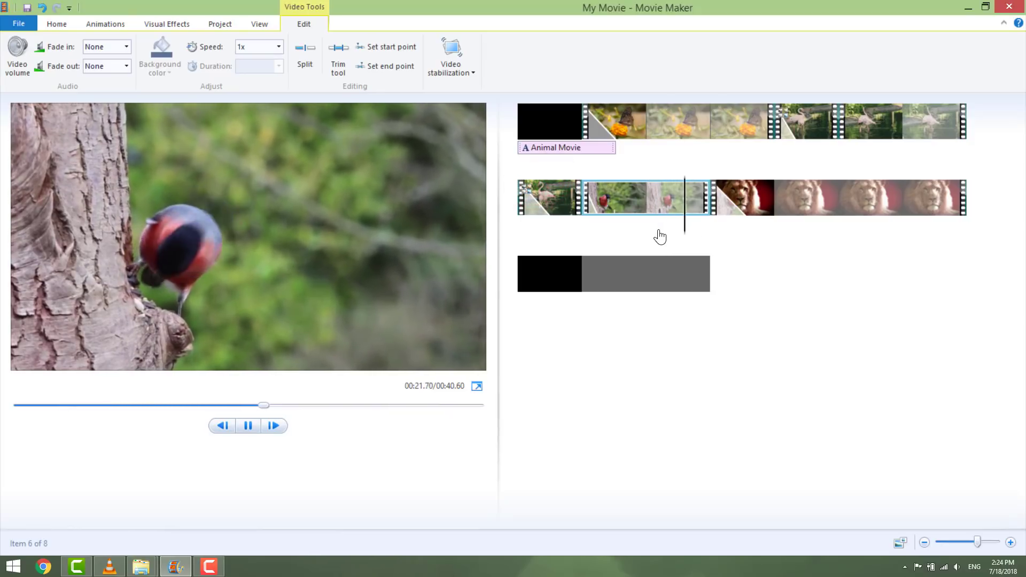
key("space")
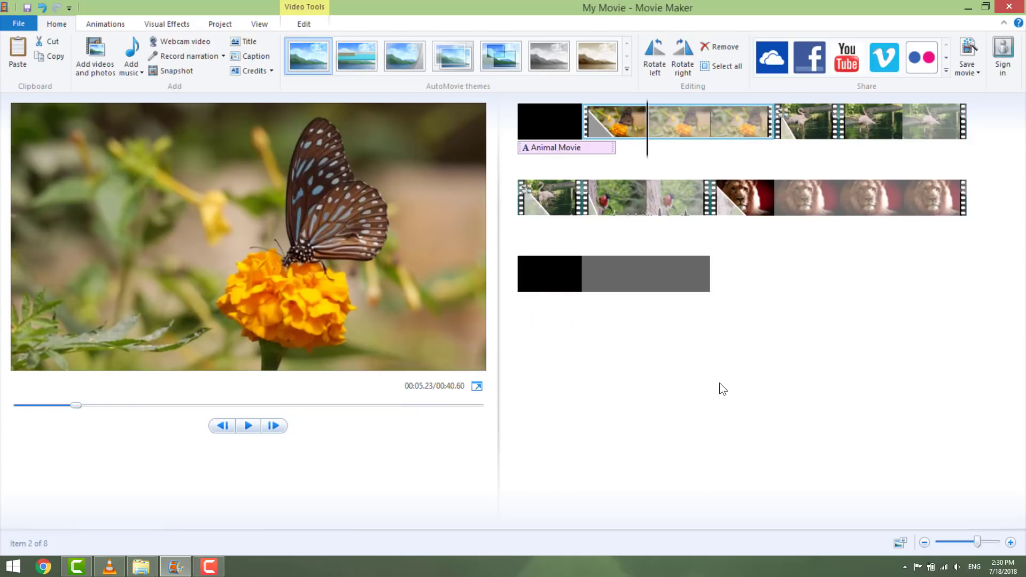
Step: Apply the second black-and-white visual effect to the butterfly clip and scrub through the clip to check it
left_click(680, 282)
left_click(543, 93)
left_click(151, 24)
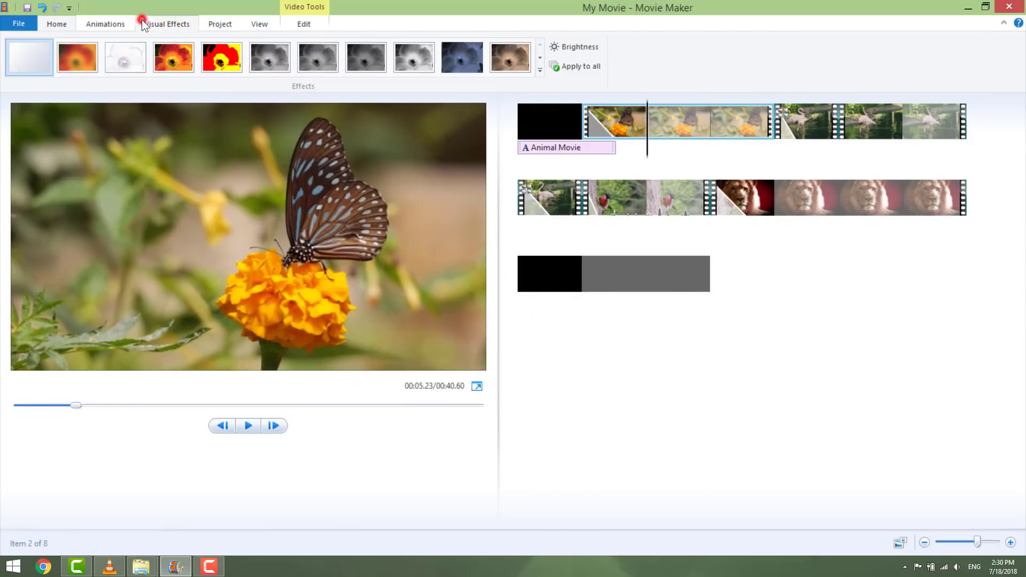
left_click(540, 70)
left_click_drag(539, 69, 534, 93)
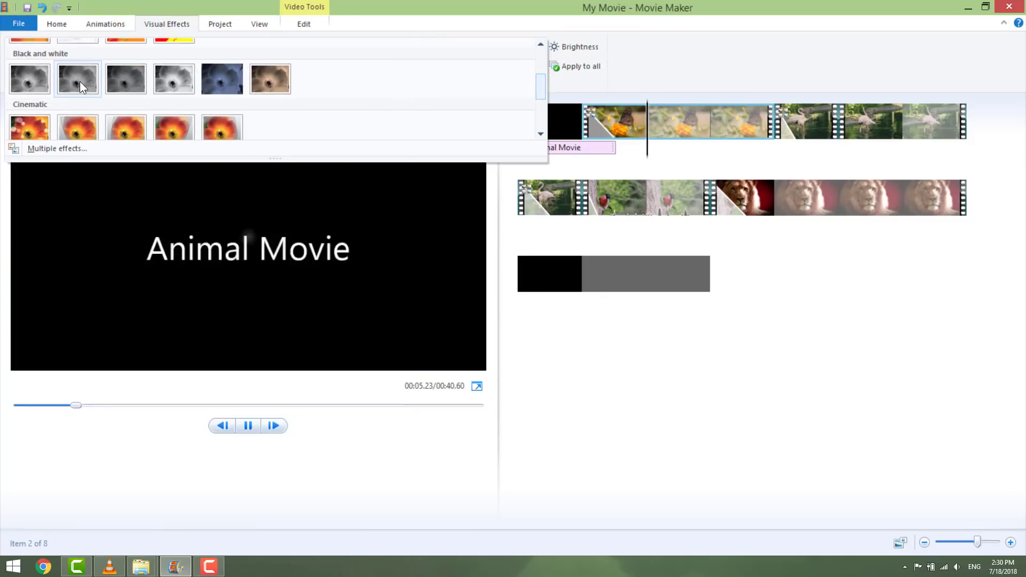
left_click(79, 81)
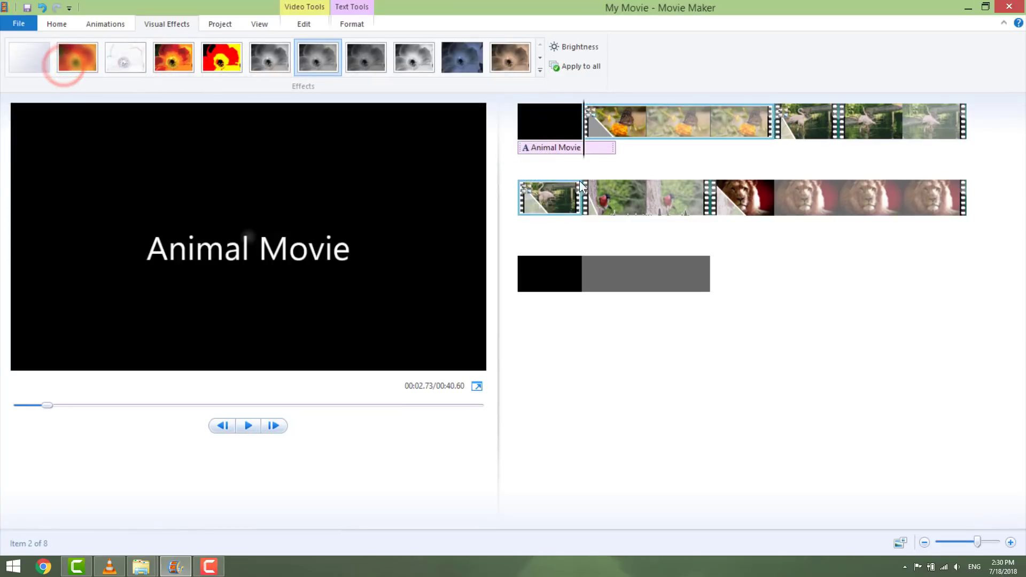
left_click_drag(587, 159, 667, 165)
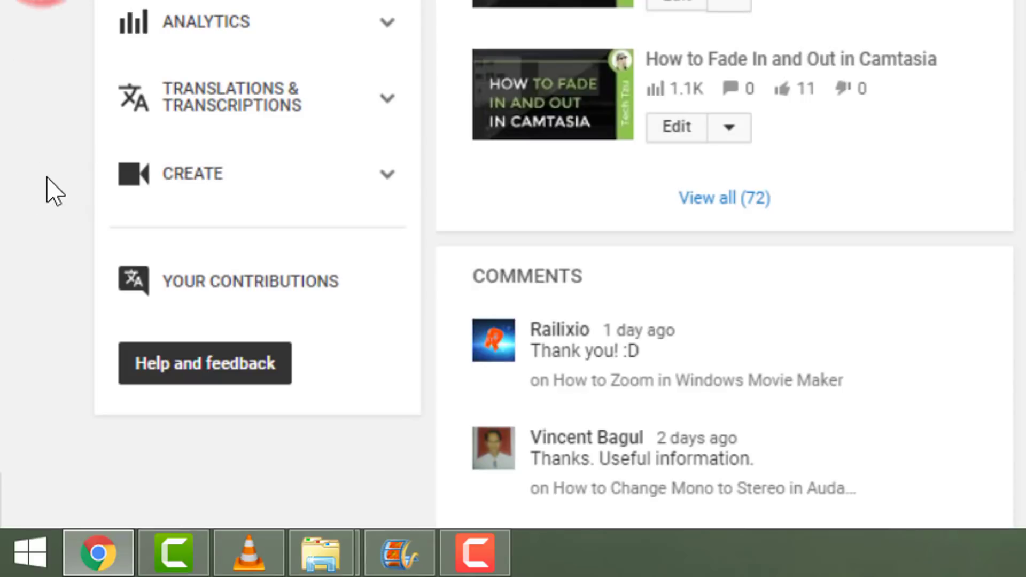
Step: In the browser, open the Audio Library from the Create section of YouTube Creator Studio
left_click(383, 179)
left_click(374, 182)
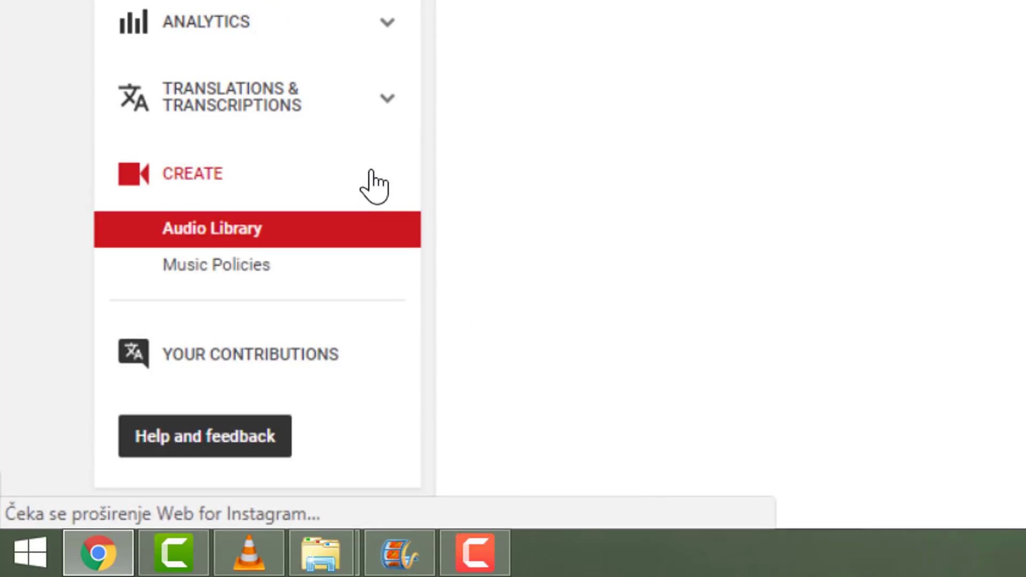
left_click(269, 235)
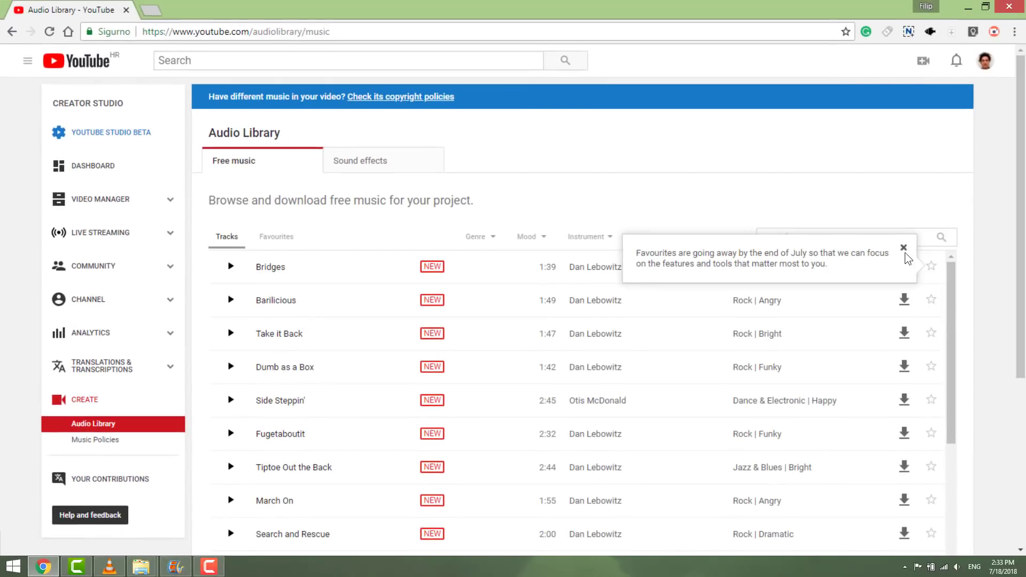
left_click(903, 248)
left_click(772, 181)
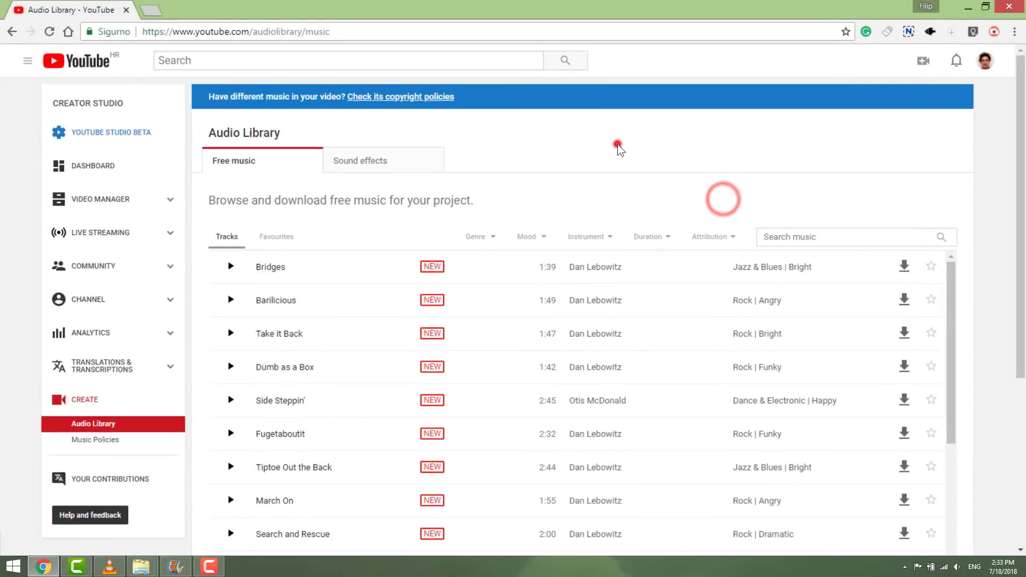
Step: Filter the free music tracks to those with attribution not required
scroll(797, 162, "down", 1)
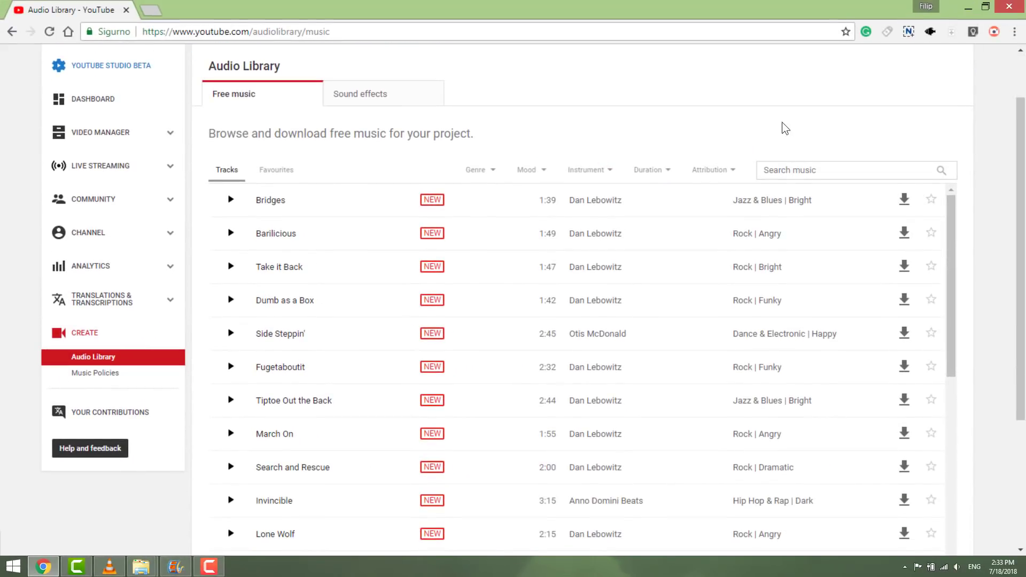
left_click(731, 170)
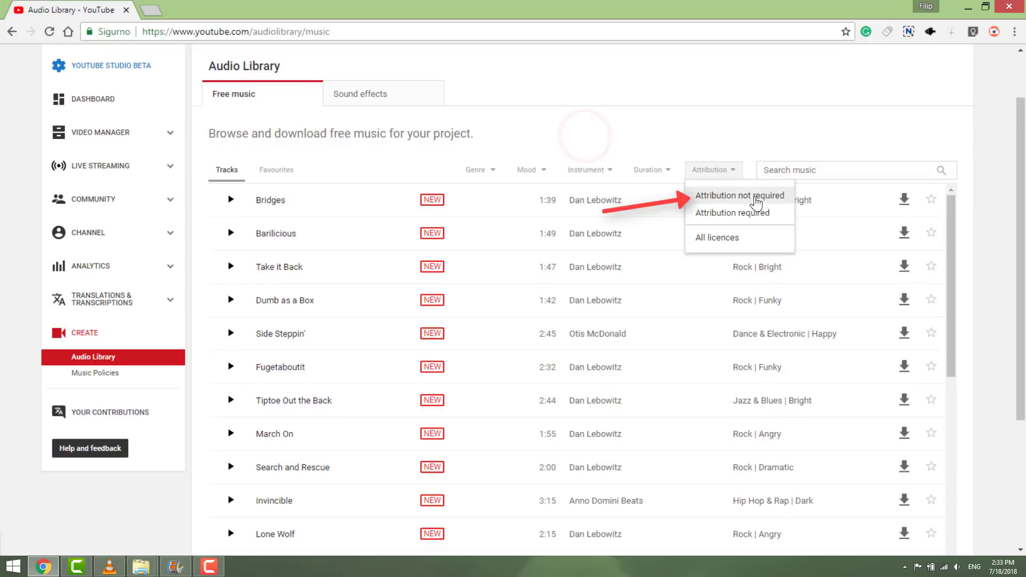
left_click(616, 161)
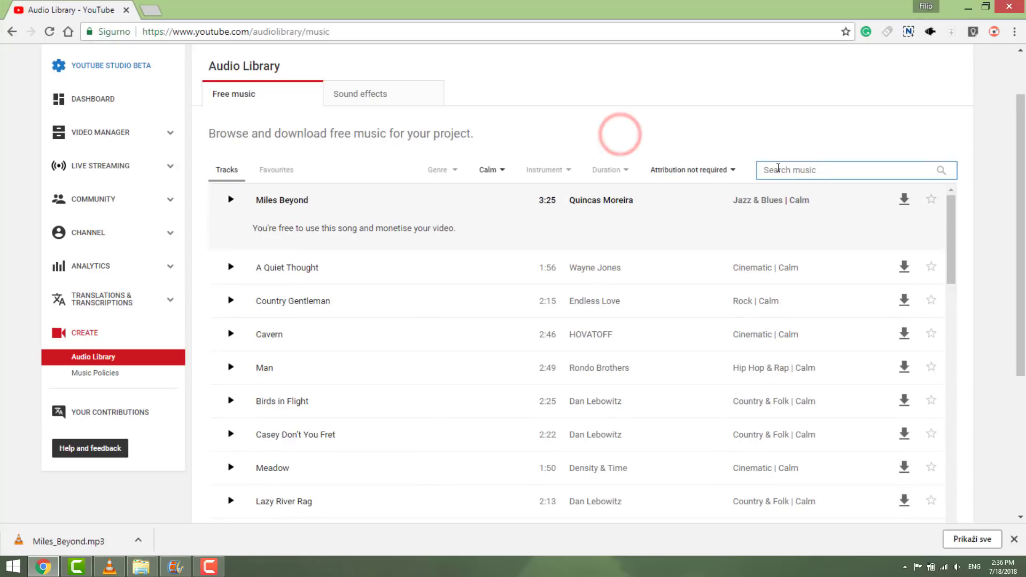
Step: Search the calm tracks for "dusty" and download Dusty Road as Dusty_Road.mp3 into the tutorial files folder
type("dusty")
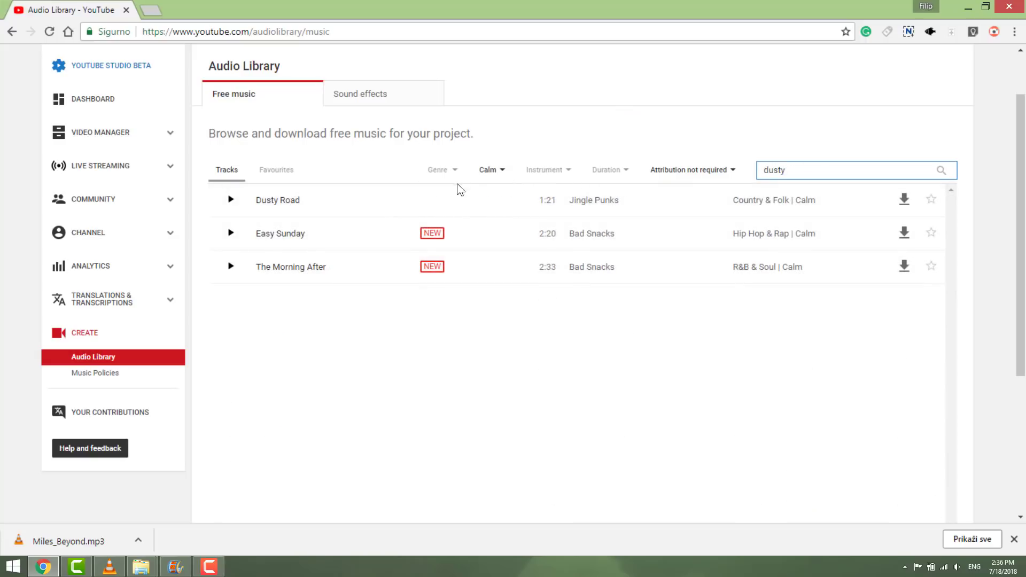
left_click(901, 203)
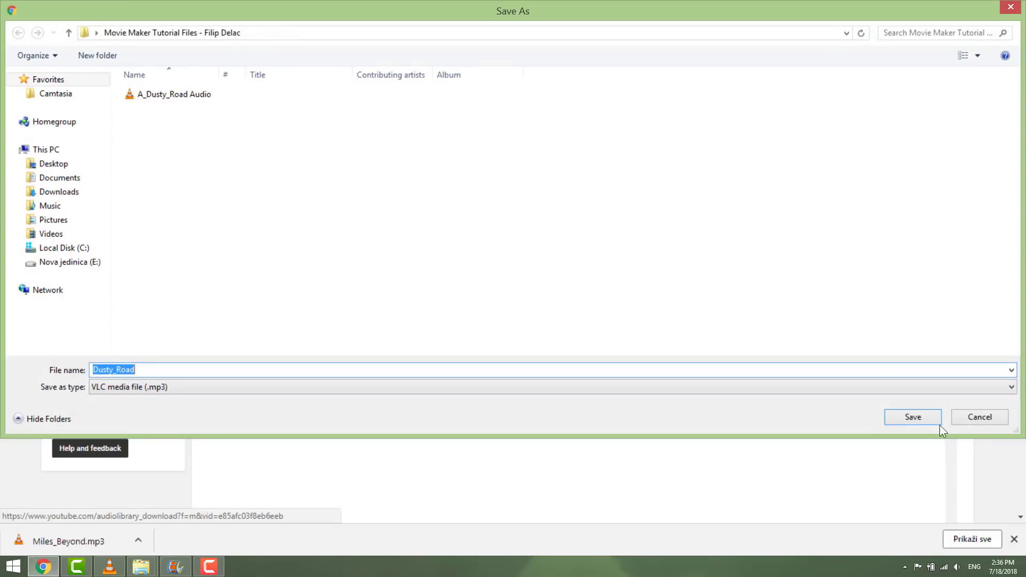
left_click(913, 417)
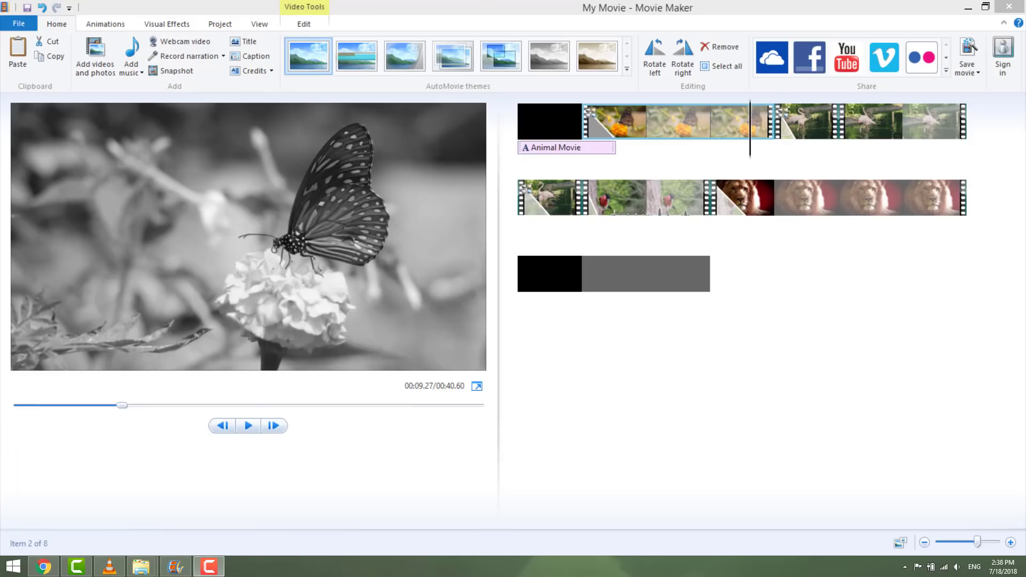
Step: In Movie Maker, add the file "A_Dusty_Road Audio" as background music for the movie
left_click(132, 52)
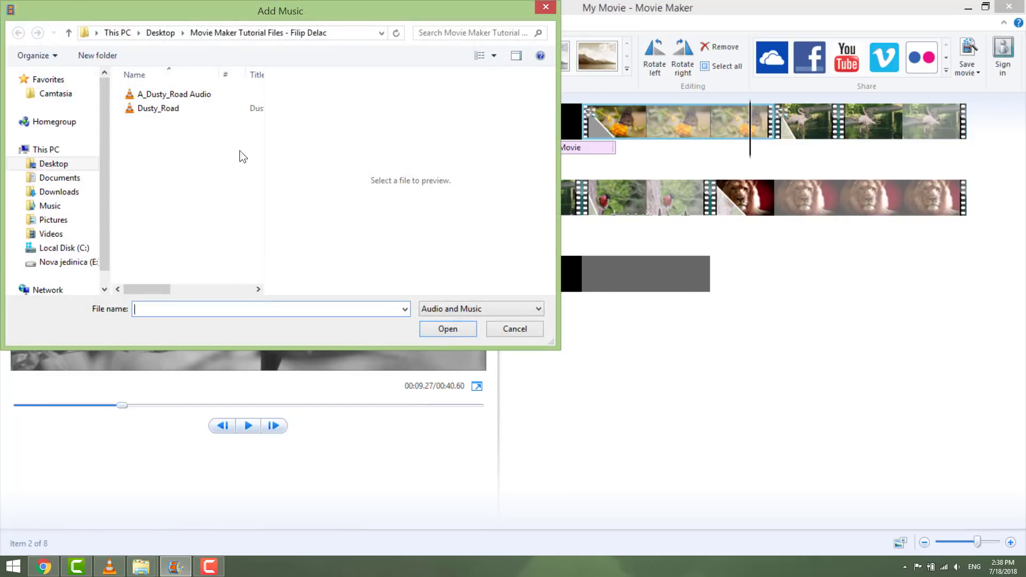
left_click(158, 93)
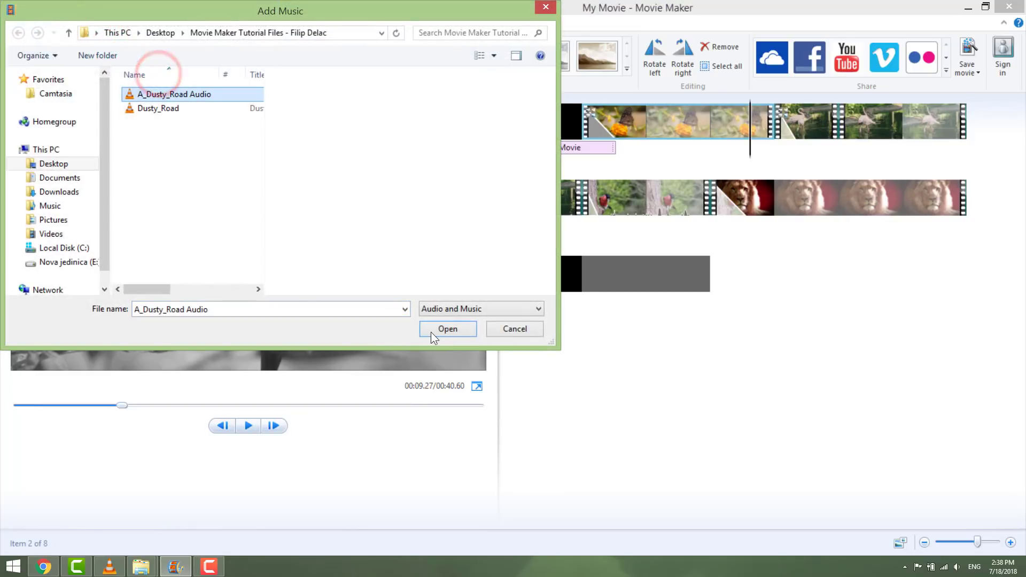
left_click(444, 328)
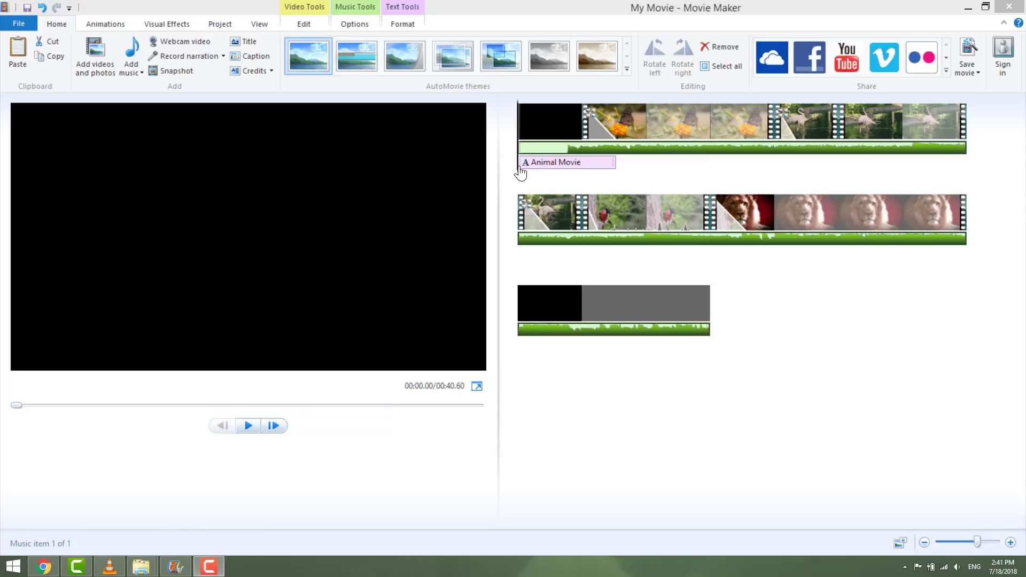
Step: Split the music track at about 00:01.90, where its silent opening ends
left_click(520, 172)
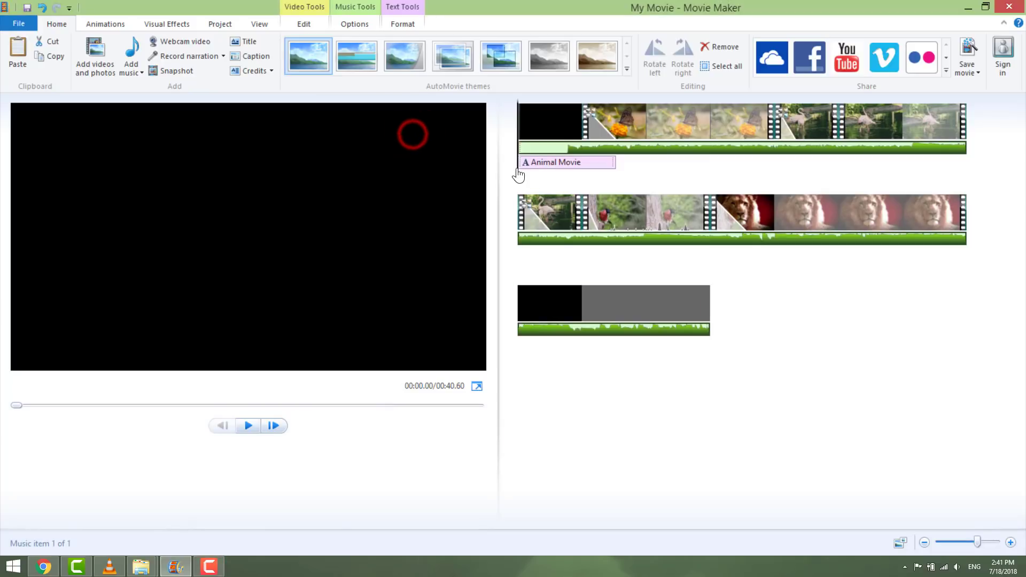
left_click_drag(519, 175, 564, 167)
left_click(458, 119)
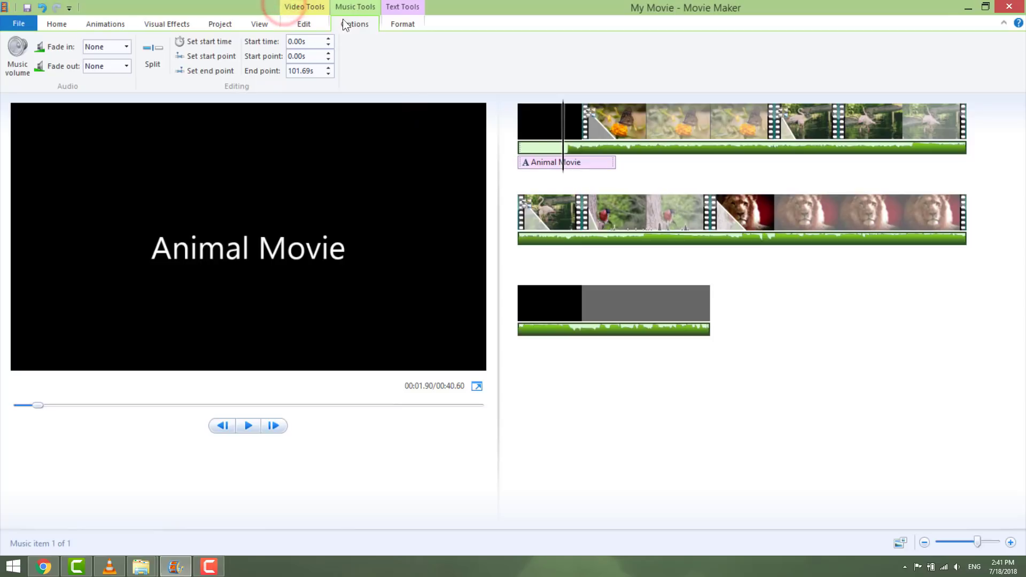
left_click(154, 54)
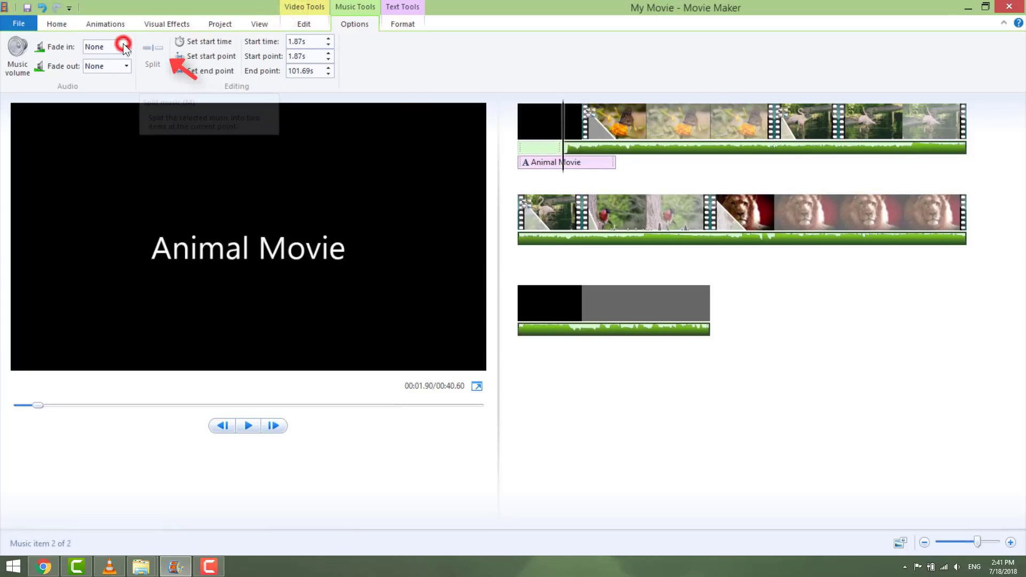
Step: Delete the silent first music part and move the remaining music to the start of the movie
left_click(543, 147)
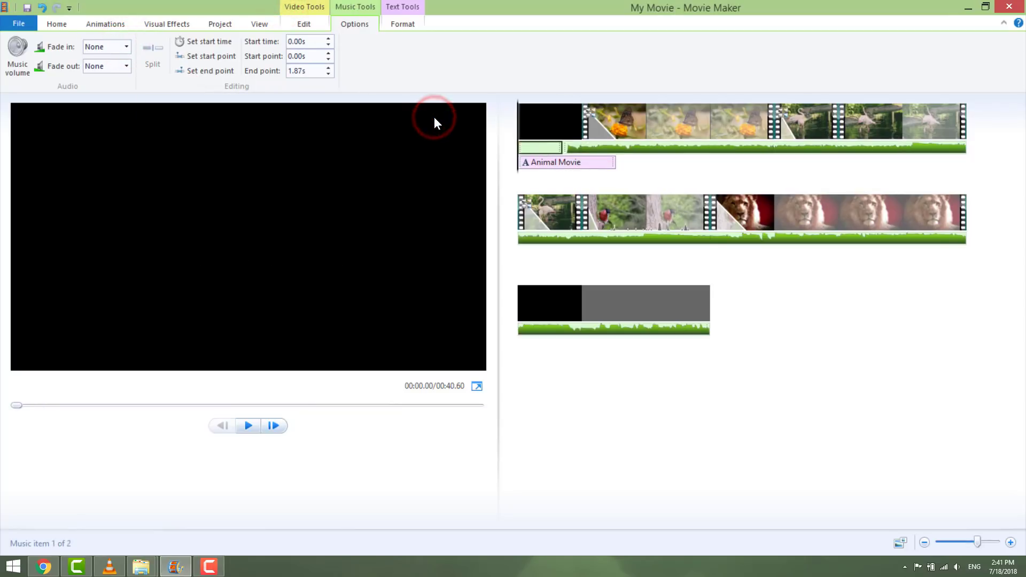
key("Delete")
left_click_drag(553, 153, 520, 150)
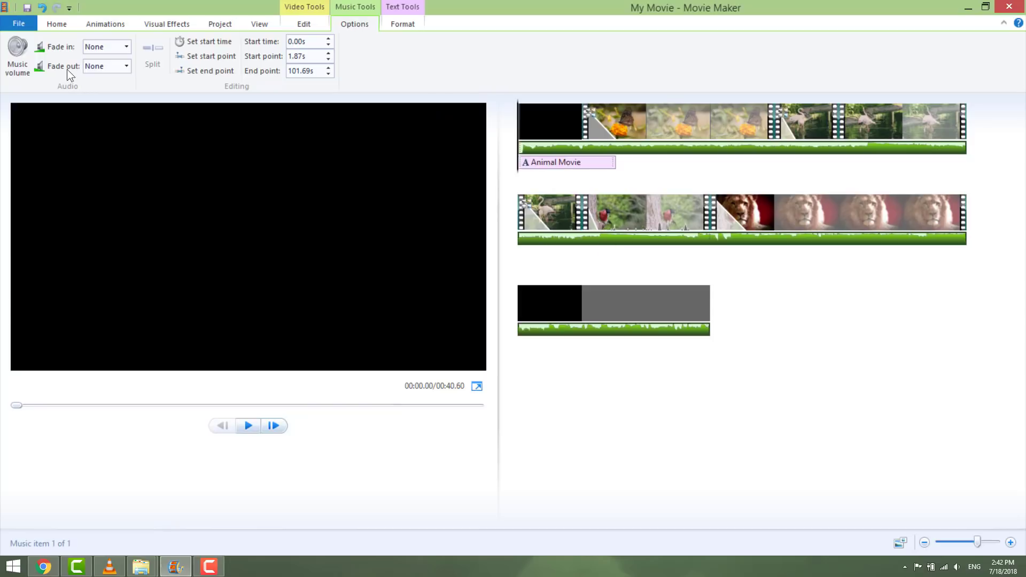
Step: Set both the fade in and the fade out of the music to Fast
left_click(99, 37)
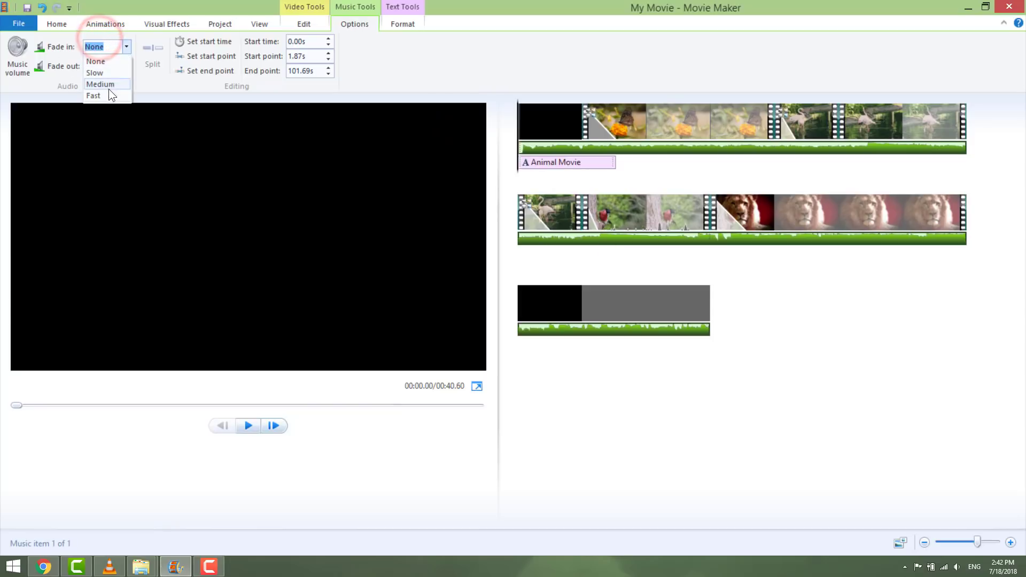
left_click(104, 95)
left_click(126, 66)
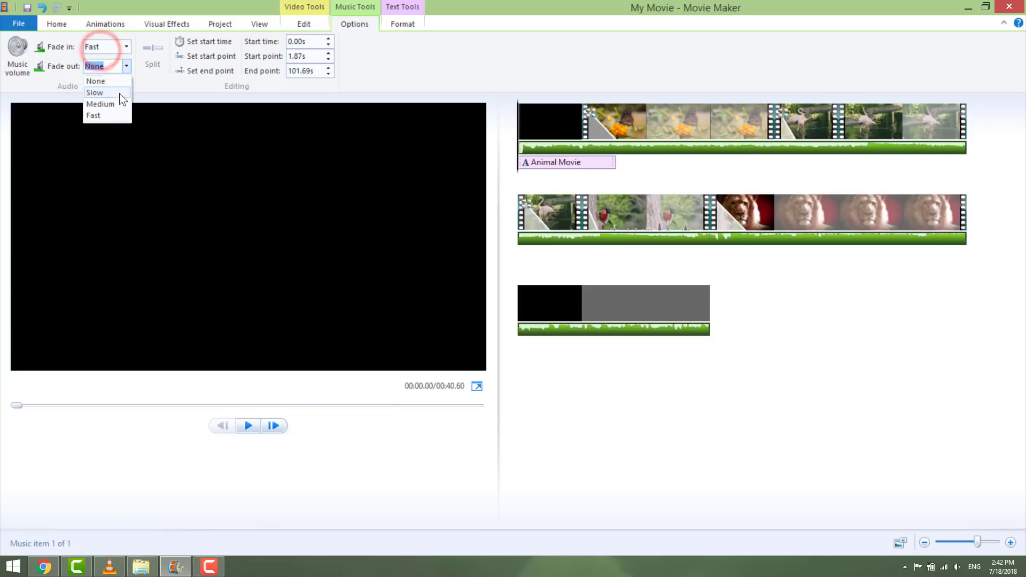
left_click(107, 117)
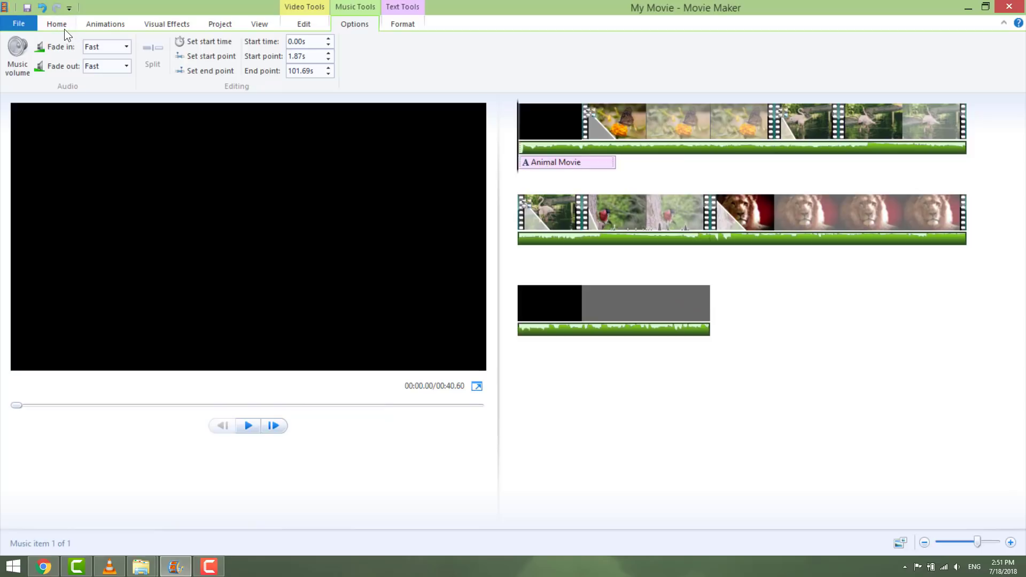
Step: Save the finished movie with the recent "For high-definition display" setting, keeping the suggested file name
left_click(18, 24)
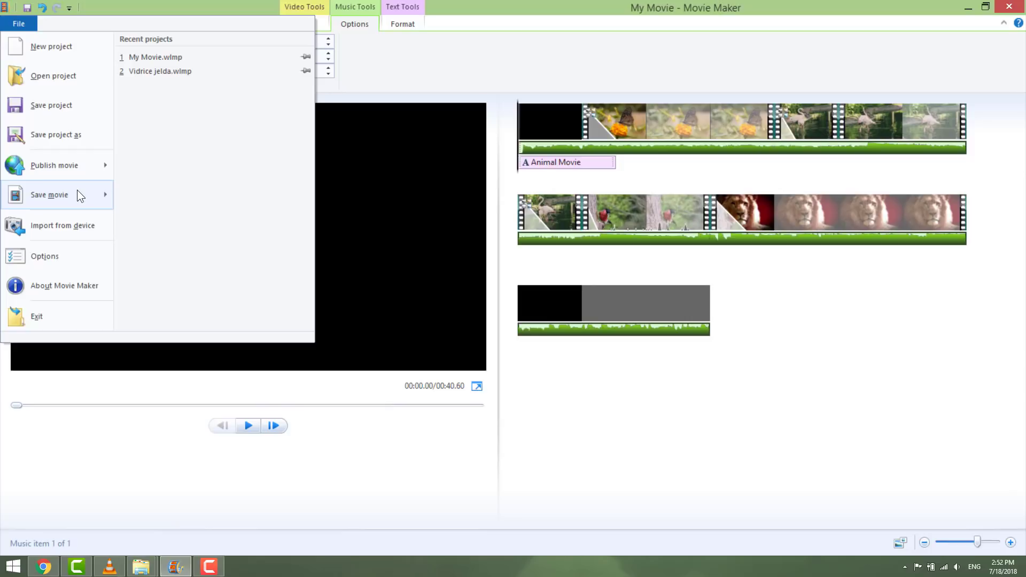
mouse_move(78, 191)
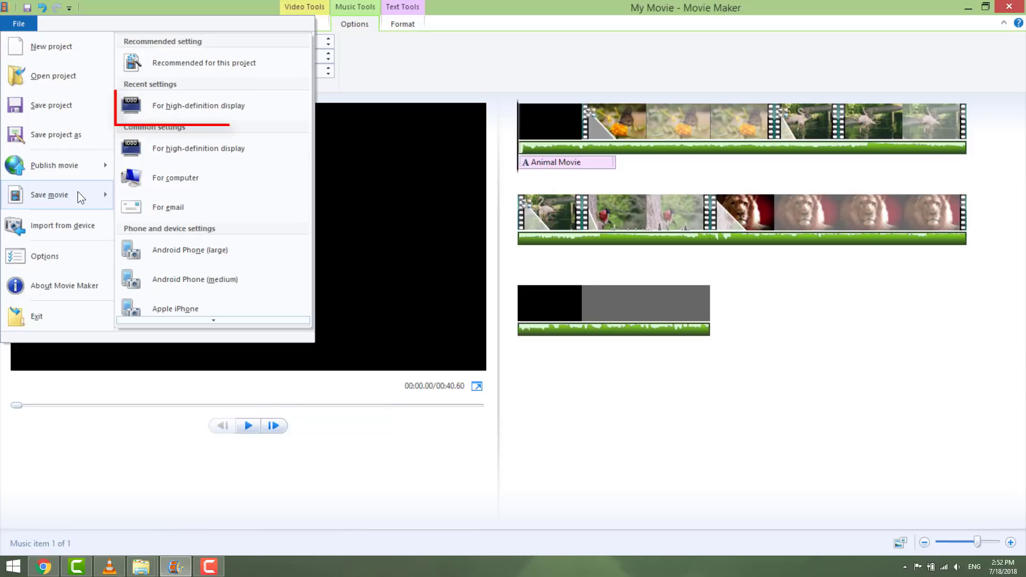
left_click(190, 92)
key("Return")
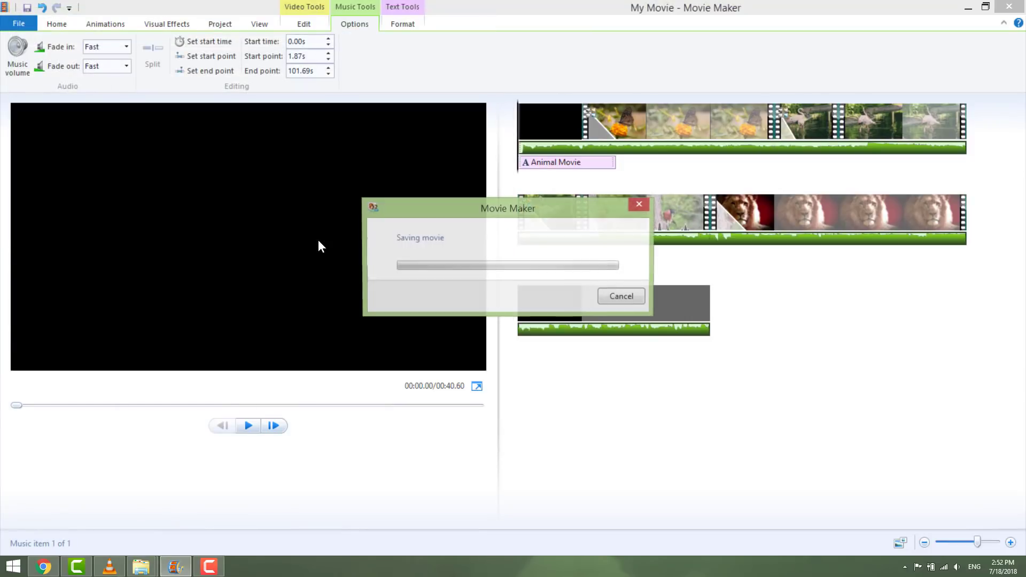